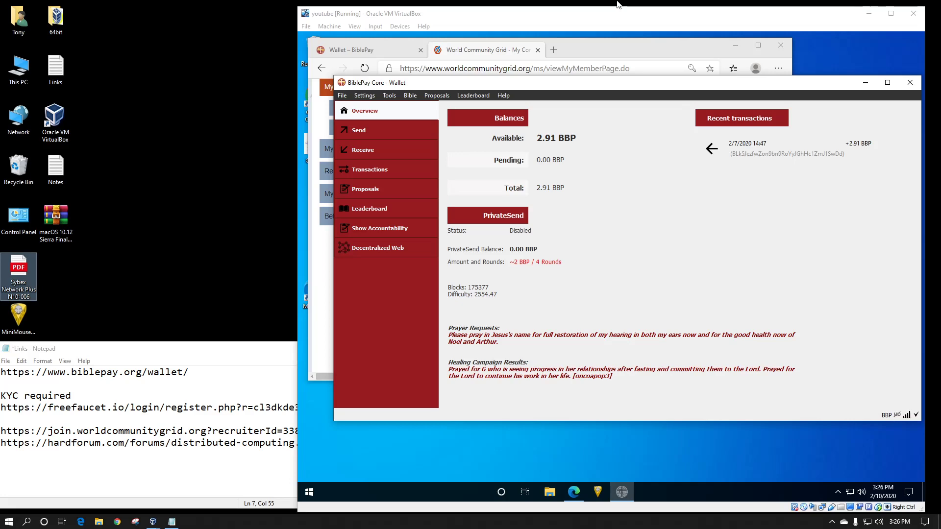
- Bring the World Community Grid page forward and open the account Settings
{"action": "left_click", "coordinate": [613, 49]}
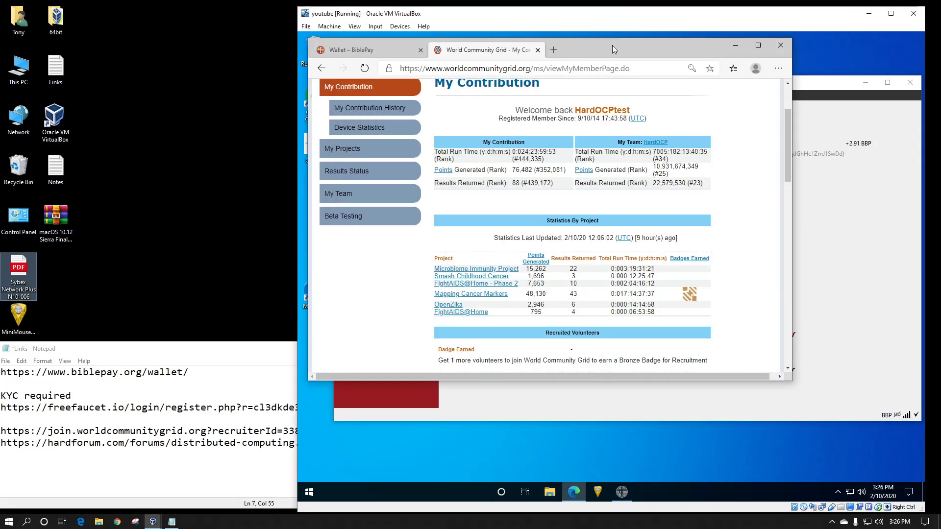
{"action": "scroll", "coordinate": [703, 171], "scroll_direction": "up", "scroll_amount": 2}
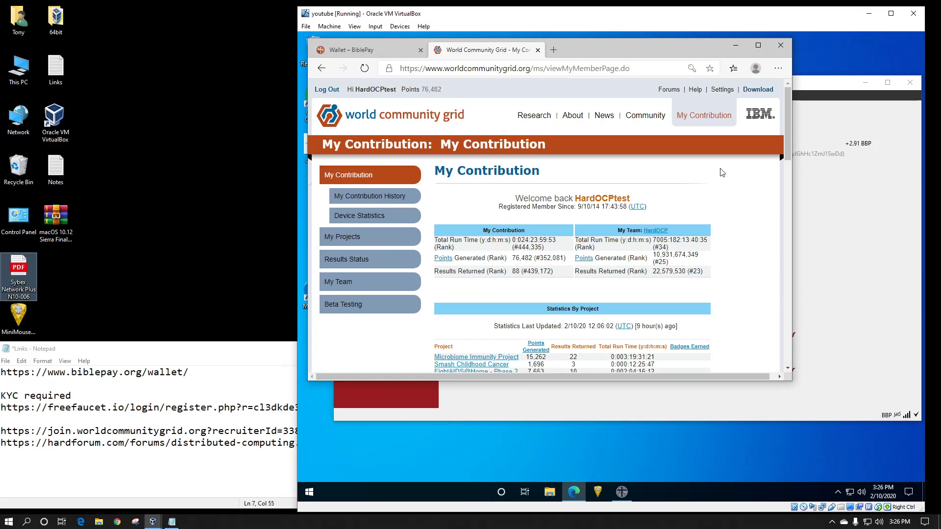
{"action": "left_click", "coordinate": [722, 90]}
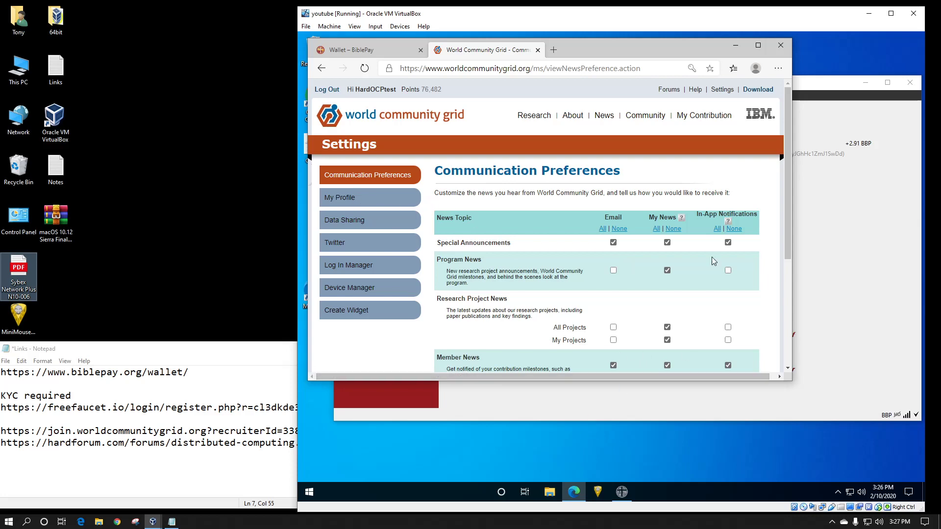
{"action": "left_click", "coordinate": [736, 45]}
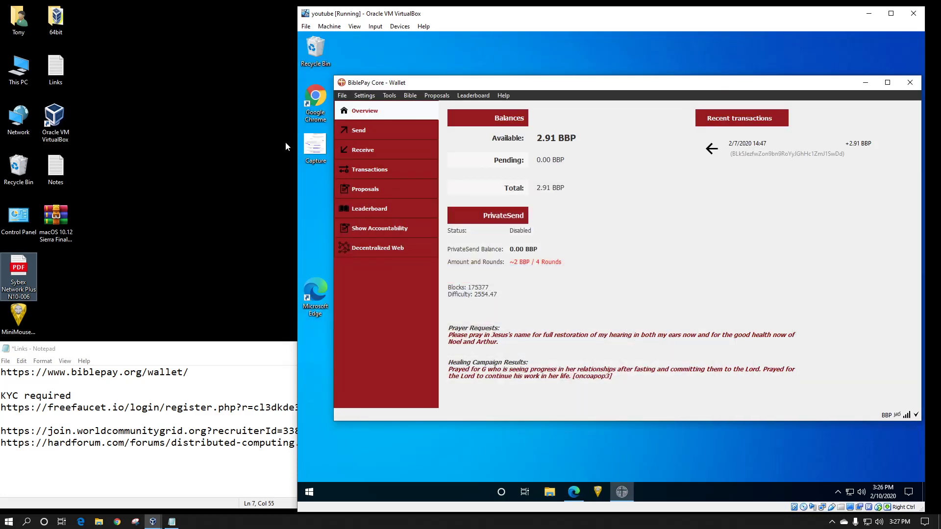
{"action": "left_click", "coordinate": [315, 146]}
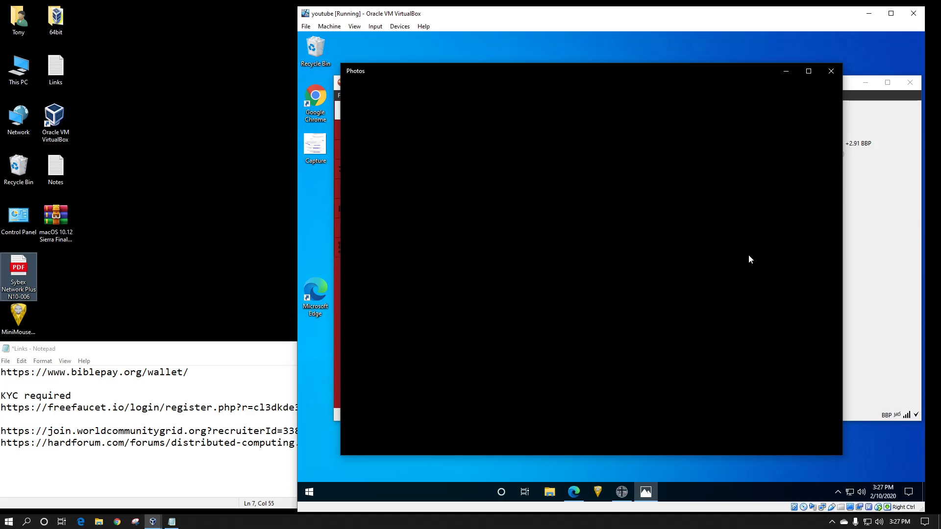
{"action": "left_click", "coordinate": [579, 493]}
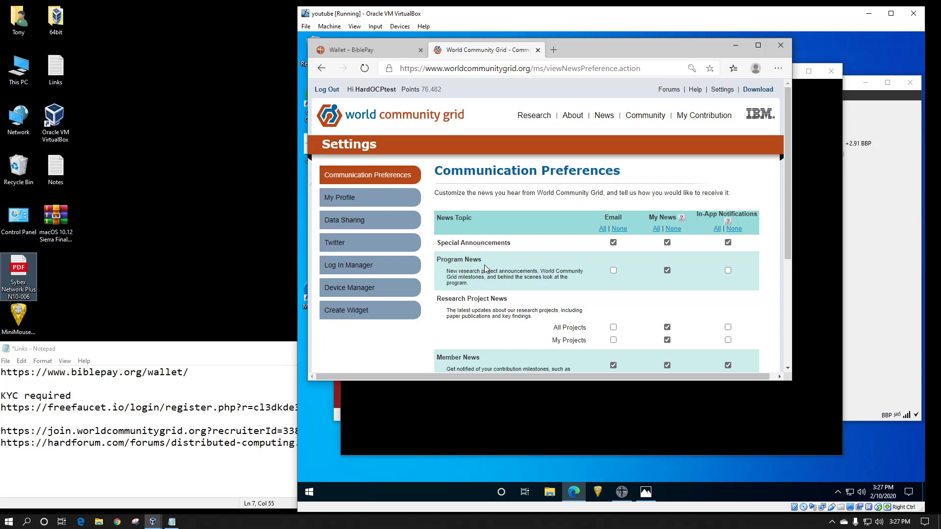
- In the Data Sharing settings, select Link my devices and save the change
{"action": "scroll", "coordinate": [485, 268], "scroll_direction": "down", "scroll_amount": 3}
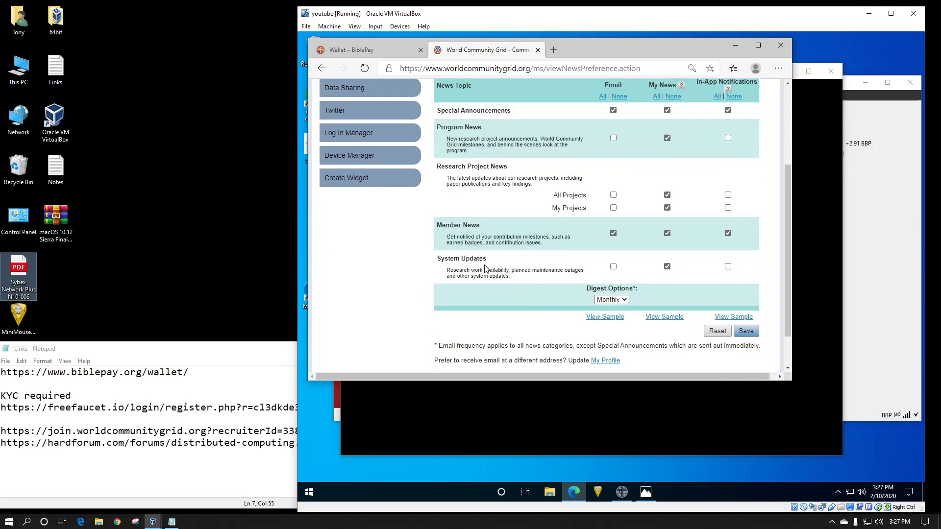
{"action": "scroll", "coordinate": [485, 269], "scroll_direction": "up", "scroll_amount": 3}
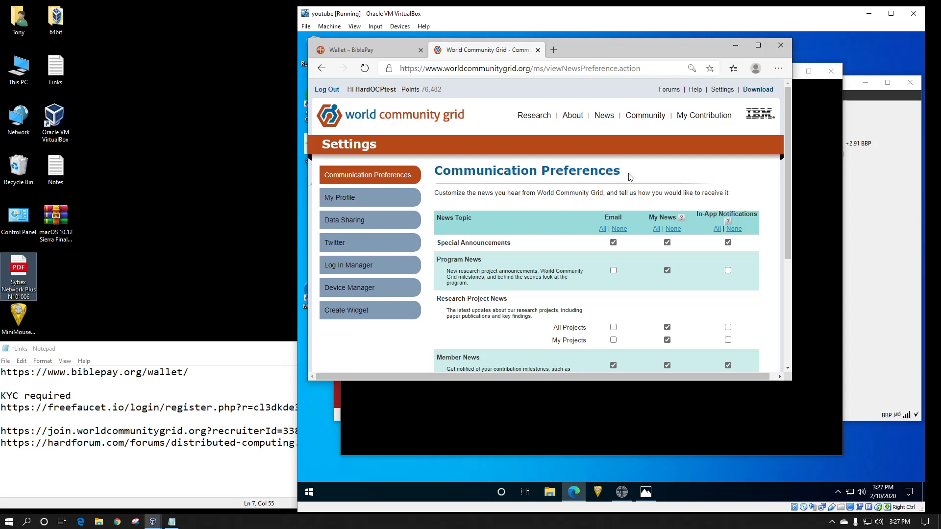
{"action": "left_click", "coordinate": [334, 225]}
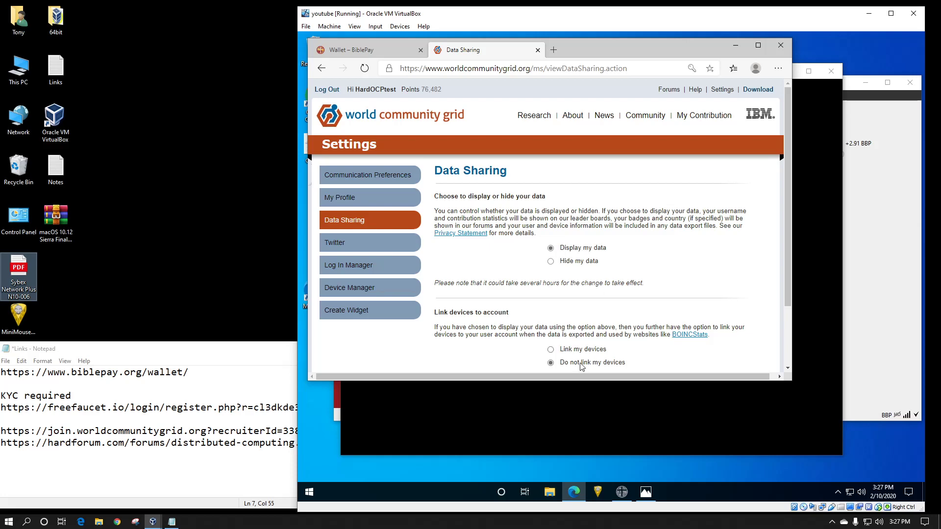
{"action": "scroll", "coordinate": [571, 349], "scroll_direction": "down", "scroll_amount": 2}
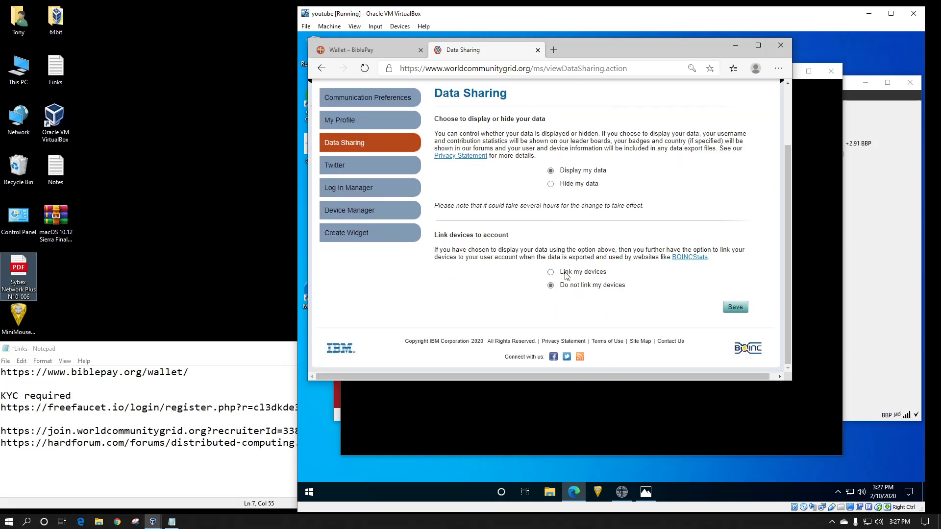
{"action": "left_click", "coordinate": [573, 276]}
{"action": "left_click", "coordinate": [730, 308]}
{"action": "scroll", "coordinate": [645, 275], "scroll_direction": "up", "scroll_amount": 3}
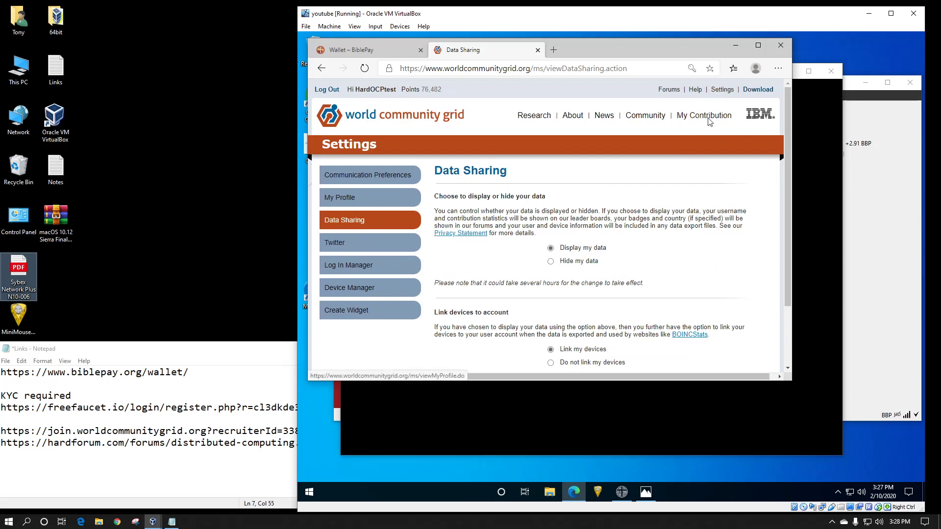
- Open the Capture screenshot from the desktop in Paint and maximize it
{"action": "left_click", "coordinate": [735, 45]}
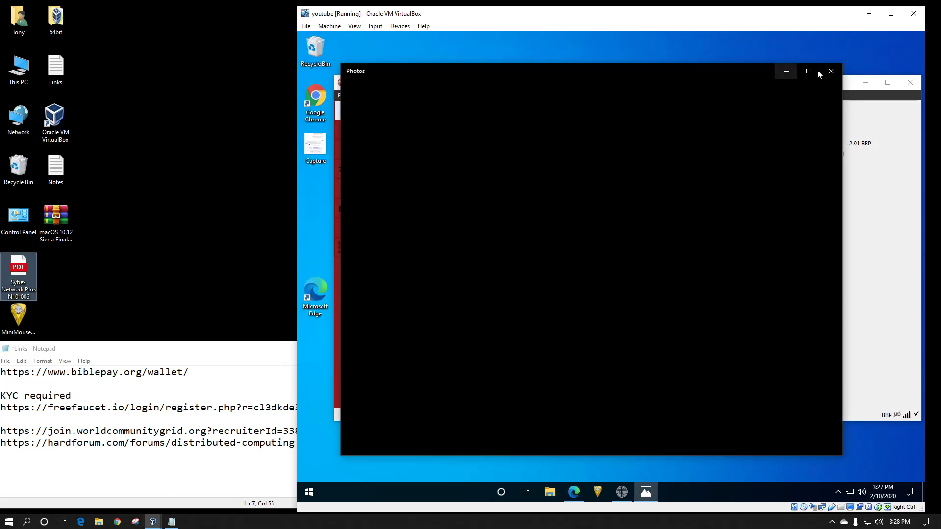
{"action": "left_click", "coordinate": [786, 71]}
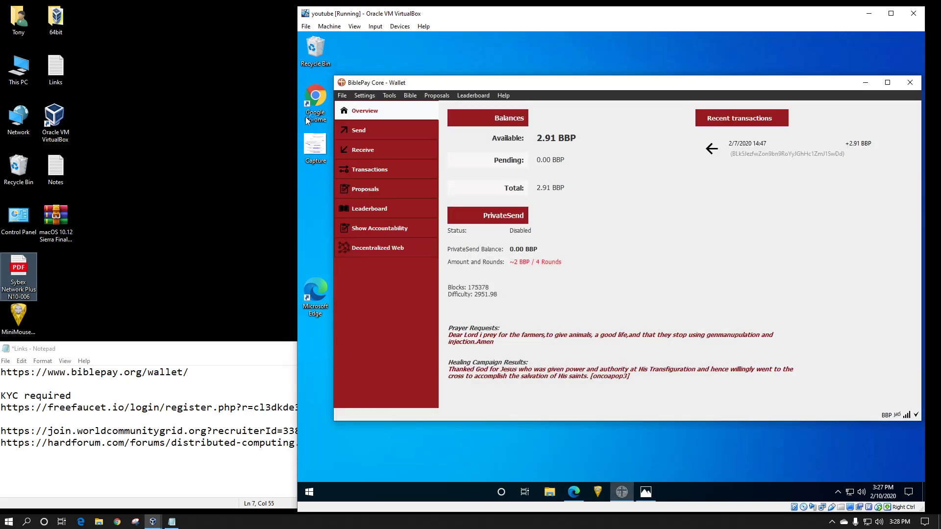
{"action": "right_click", "coordinate": [304, 148]}
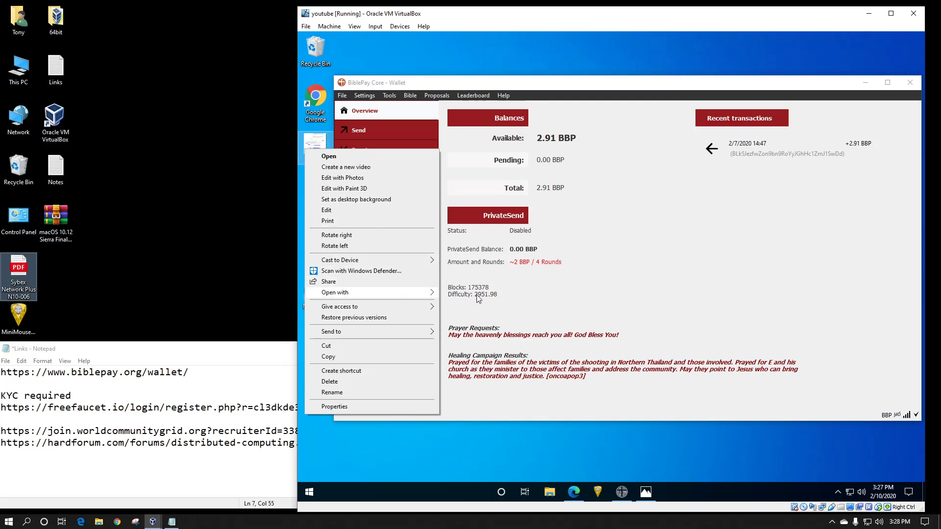
{"action": "mouse_move", "coordinate": [397, 295]}
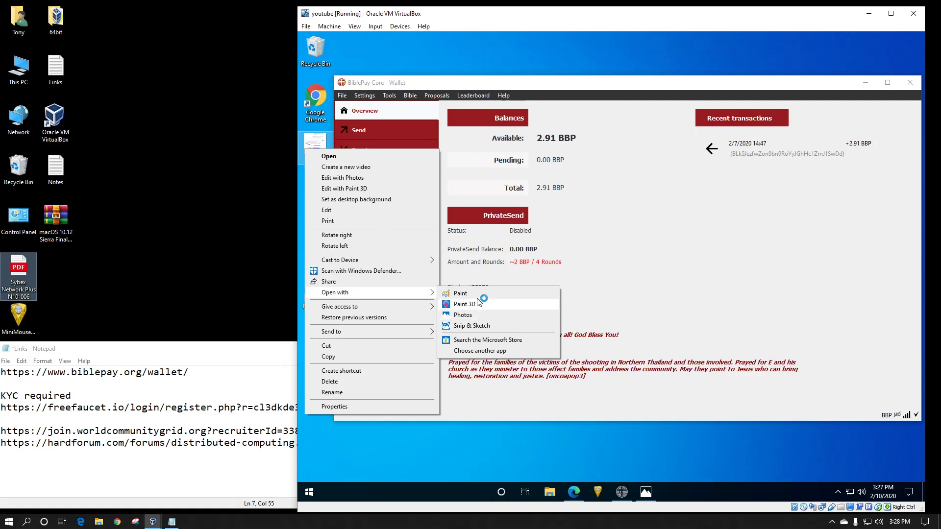
{"action": "left_click", "coordinate": [461, 293]}
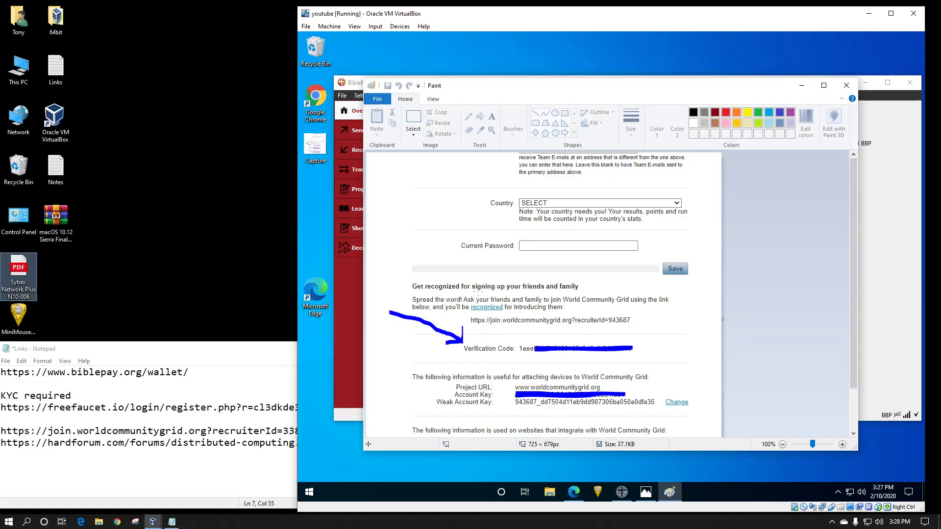
{"action": "left_click", "coordinate": [824, 86]}
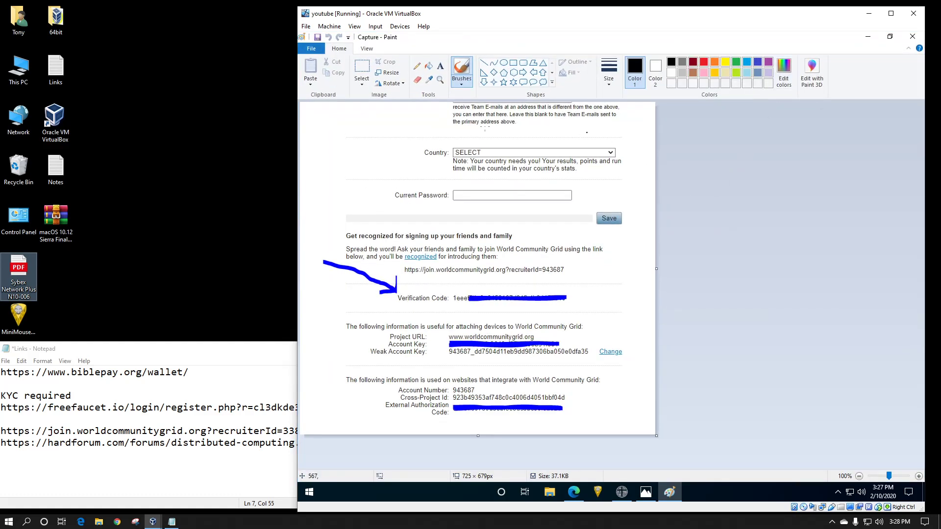
- Return to the BiblePay wallet and open its Debug console
{"action": "left_click", "coordinate": [573, 493]}
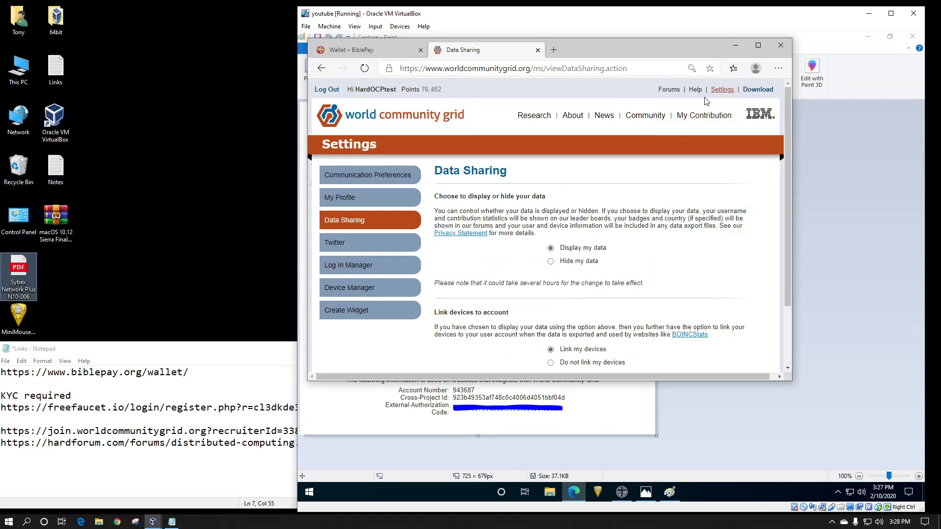
{"action": "left_click", "coordinate": [735, 45]}
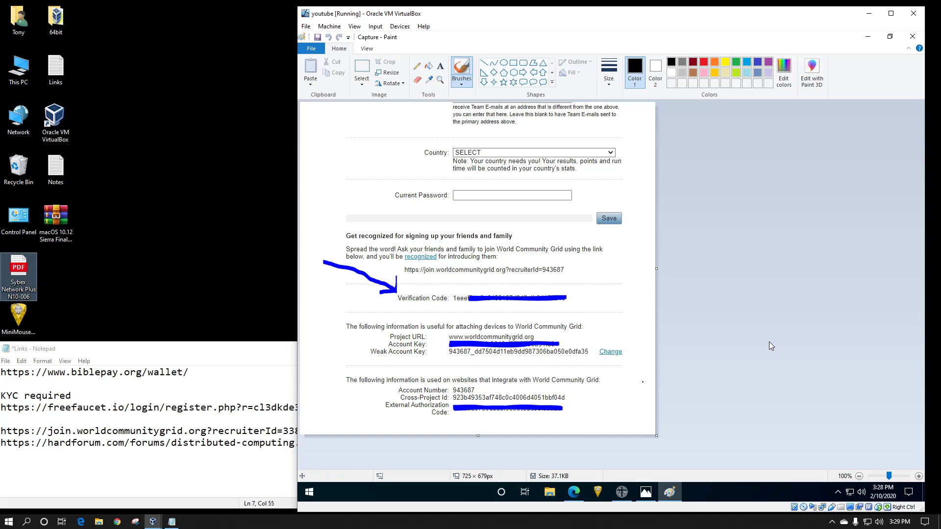
{"action": "left_click", "coordinate": [868, 39]}
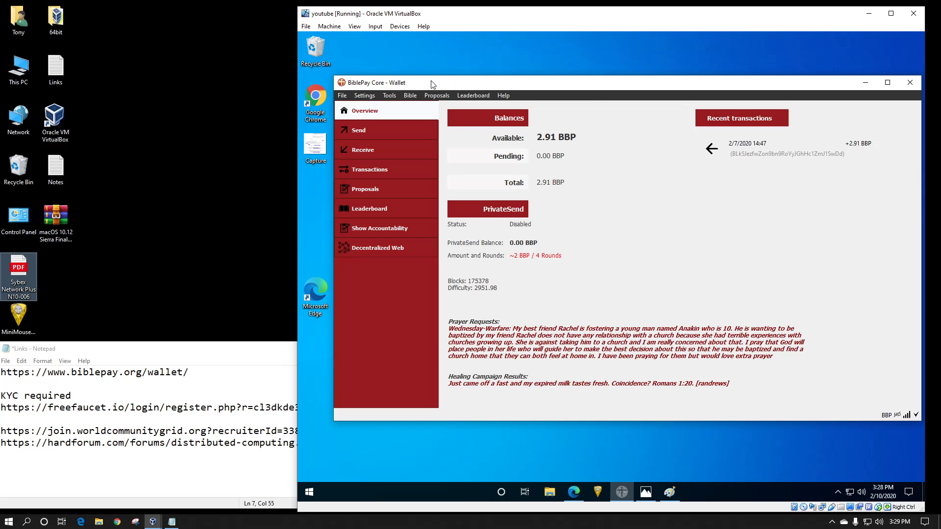
{"action": "left_click", "coordinate": [391, 96]}
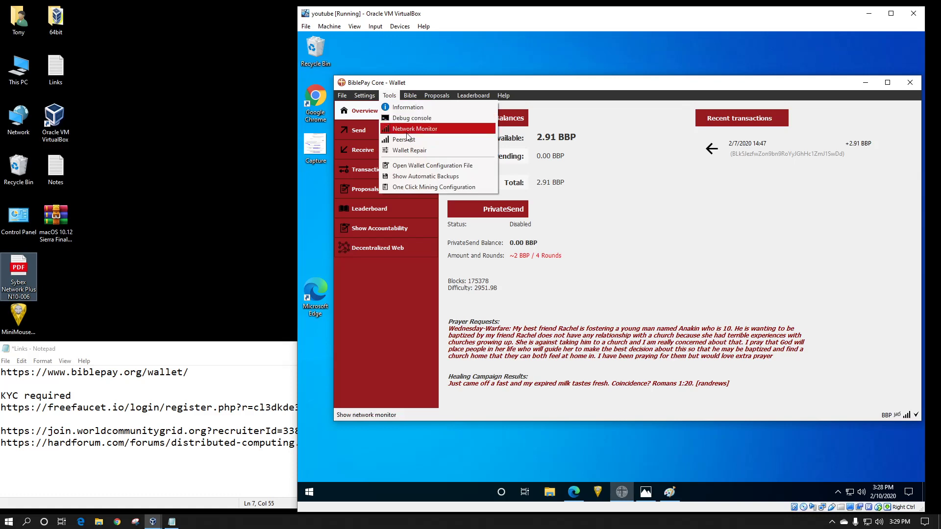
{"action": "left_click", "coordinate": [420, 118]}
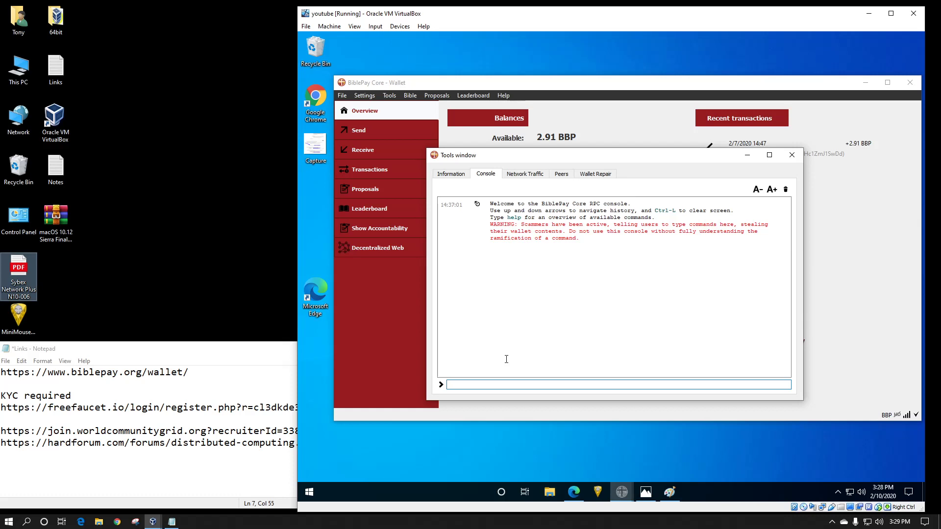
- Run the console command exec cpk hardocptest
{"action": "type", "text": "ec"}
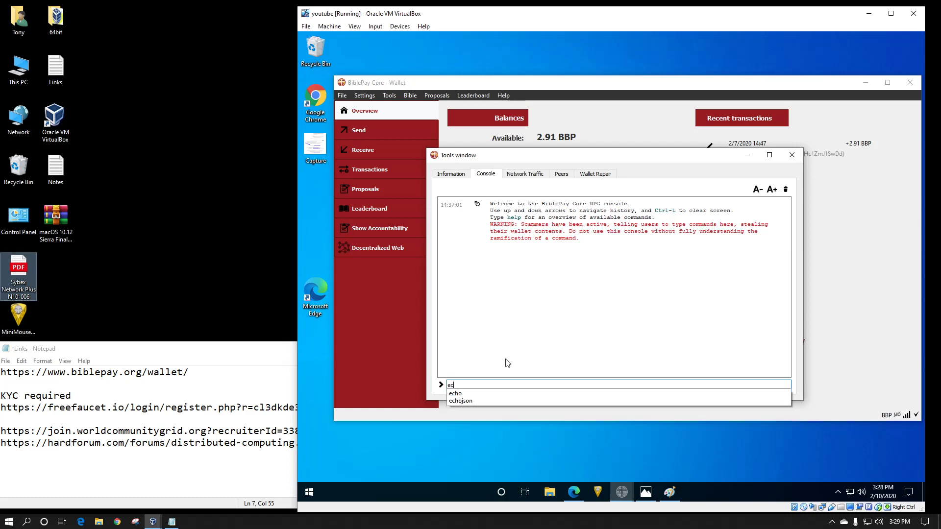
{"action": "key", "text": "BackSpace"}
{"action": "type", "text": "xec"}
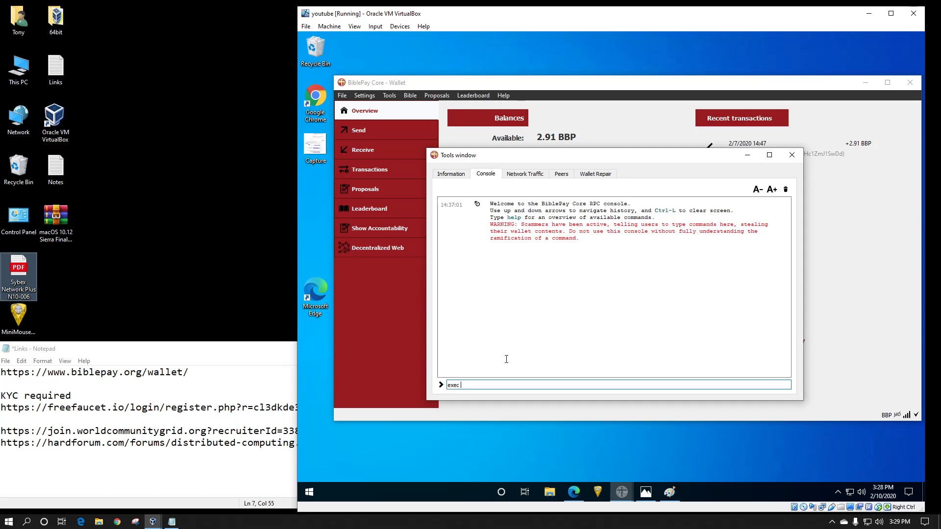
{"action": "type", "text": " cpk"}
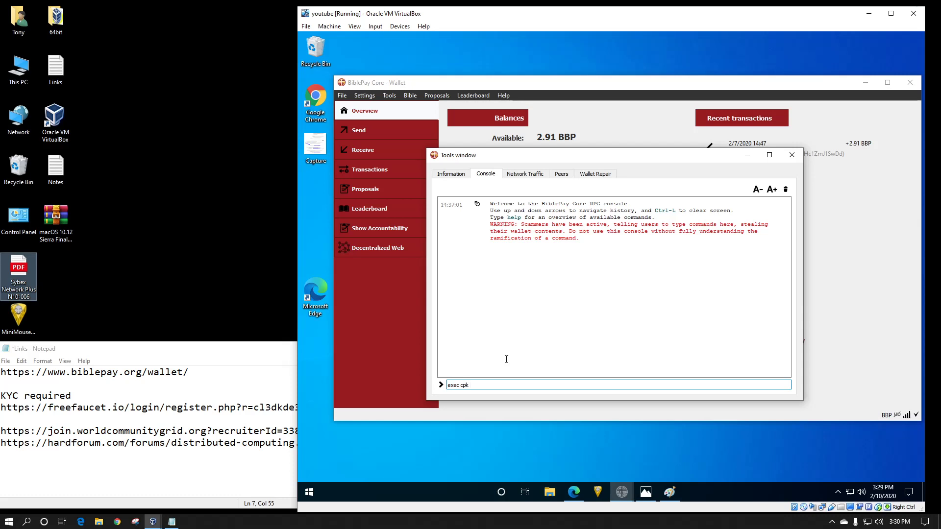
{"action": "type", "text": "ar"}
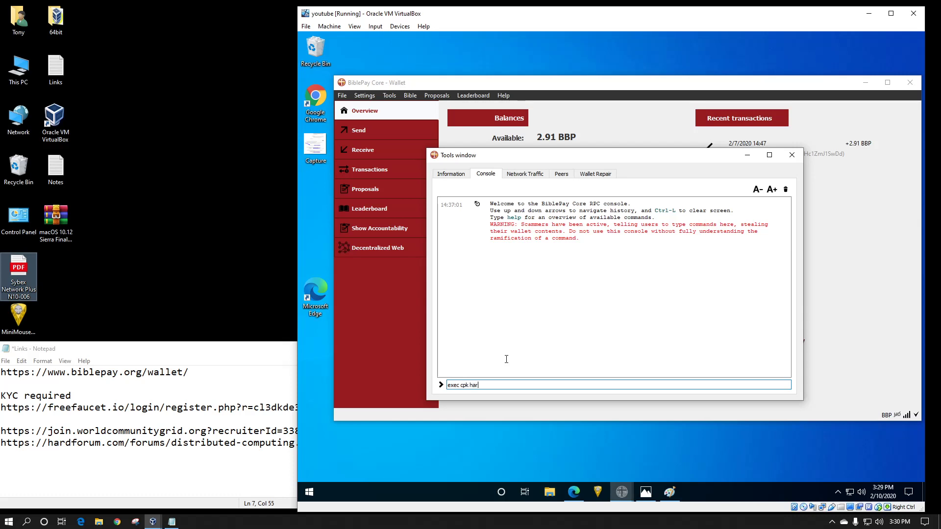
{"action": "type", "text": "docptest"}
{"action": "key", "text": "Return"}
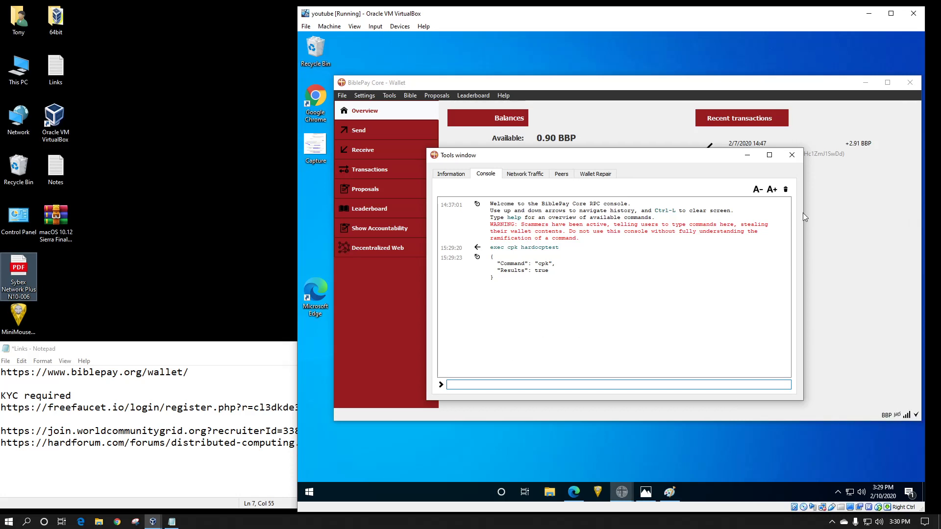
{"action": "left_click", "coordinate": [747, 155]}
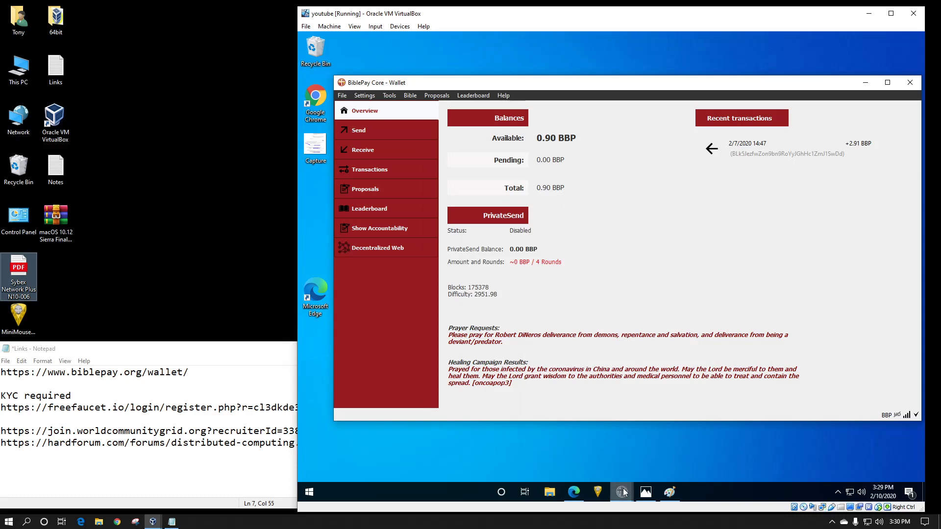
{"action": "mouse_move", "coordinate": [624, 492]}
{"action": "left_click", "coordinate": [657, 456]}
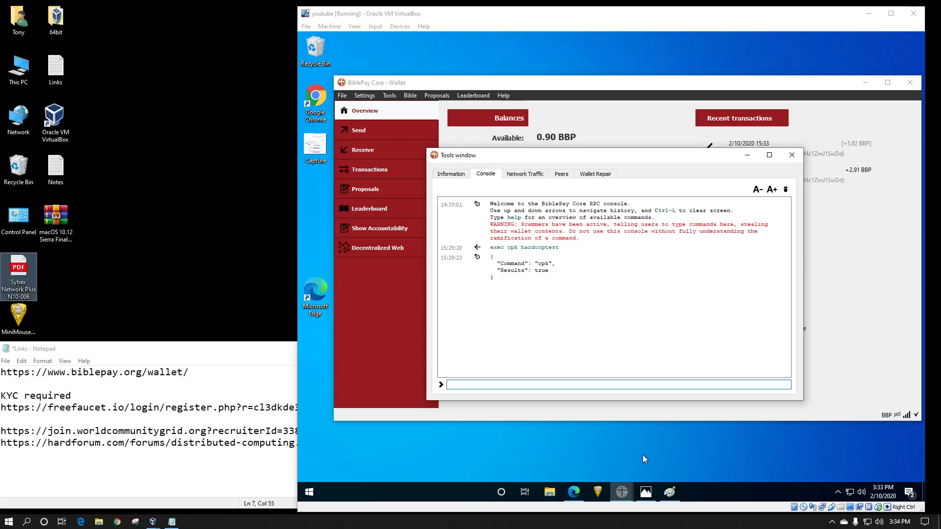
- Switch to the Wallet – BiblePay browser tab and open the site's navigation menu
{"action": "left_click", "coordinate": [223, 352]}
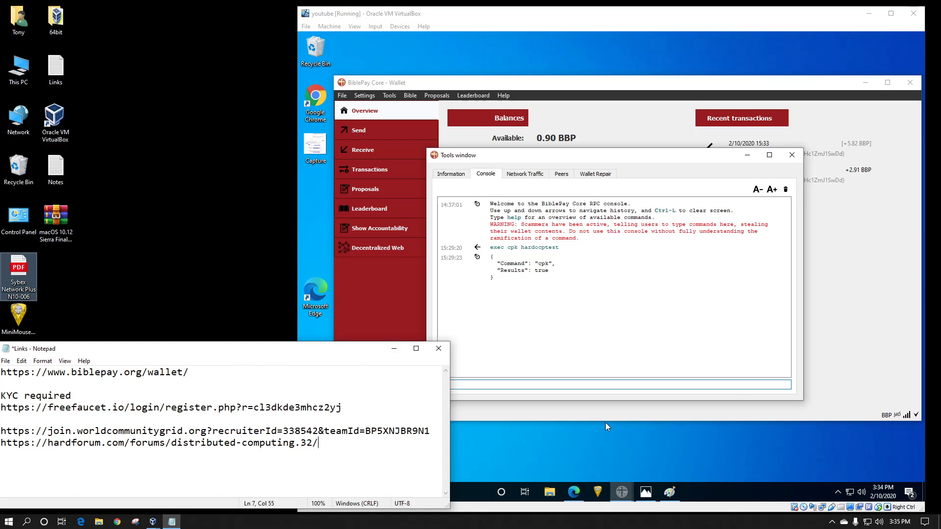
{"action": "left_click", "coordinate": [587, 492]}
{"action": "left_click", "coordinate": [575, 492]}
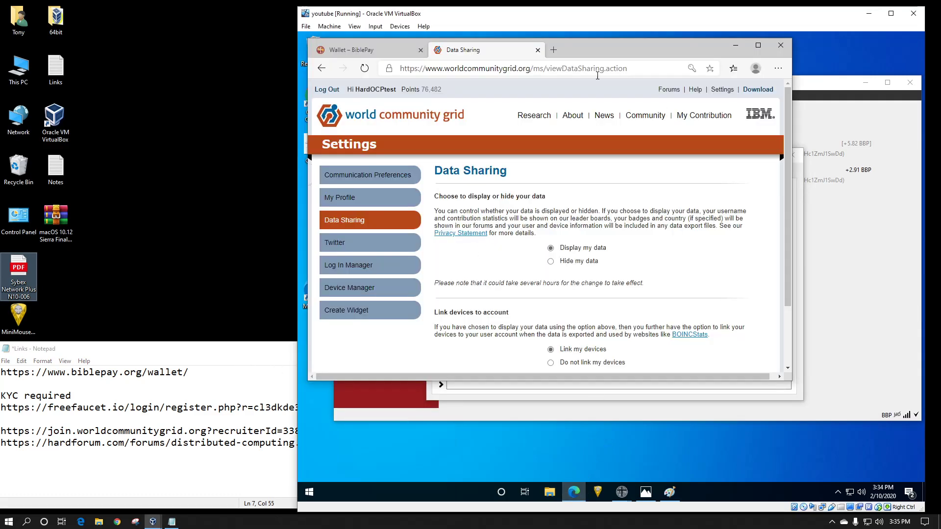
{"action": "left_click", "coordinate": [385, 51]}
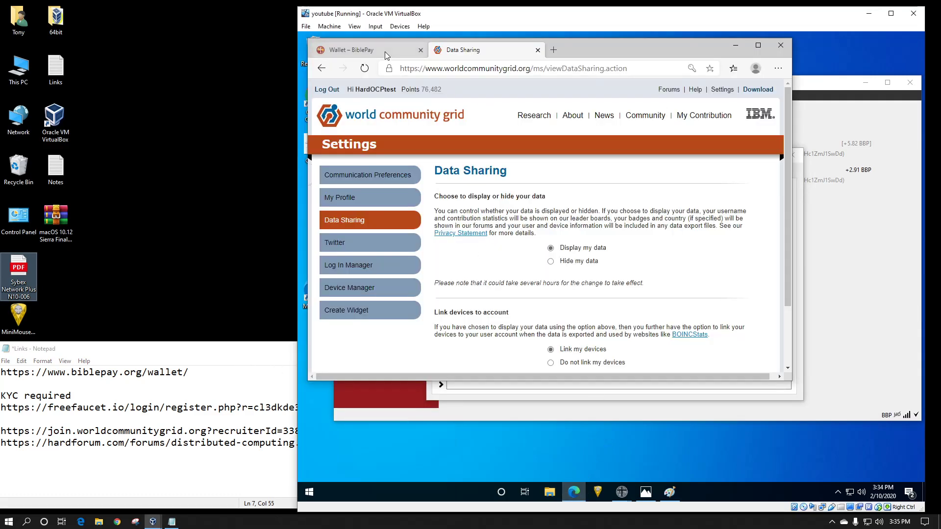
{"action": "scroll", "coordinate": [468, 210], "scroll_direction": "down", "scroll_amount": 4}
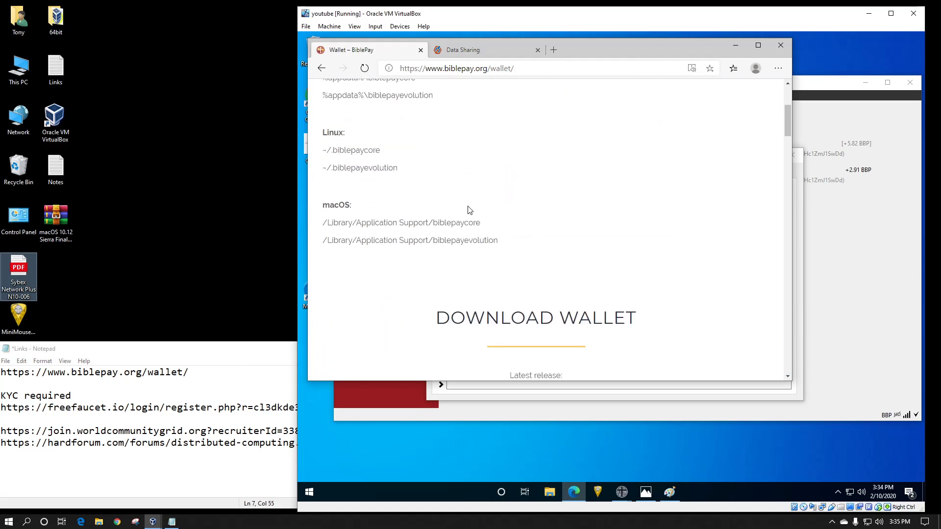
{"action": "scroll", "coordinate": [468, 210], "scroll_direction": "up", "scroll_amount": 4}
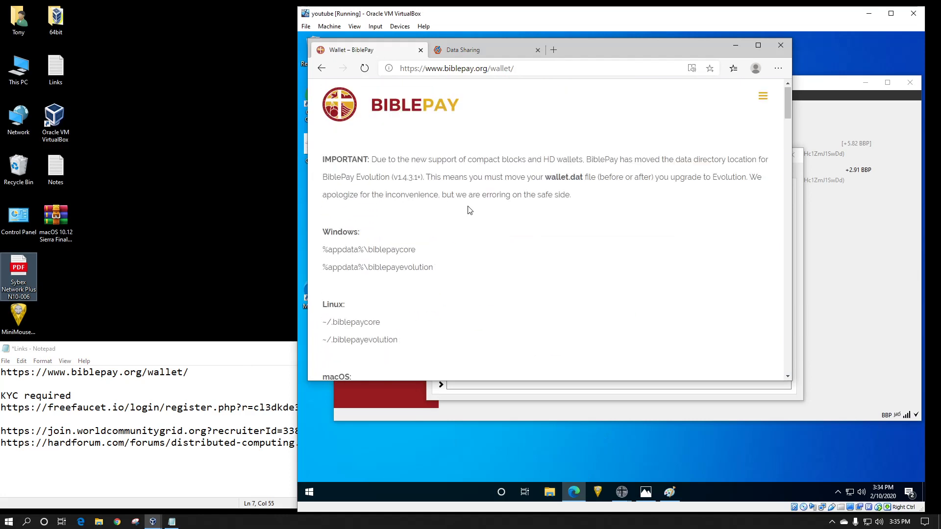
{"action": "left_click", "coordinate": [766, 98]}
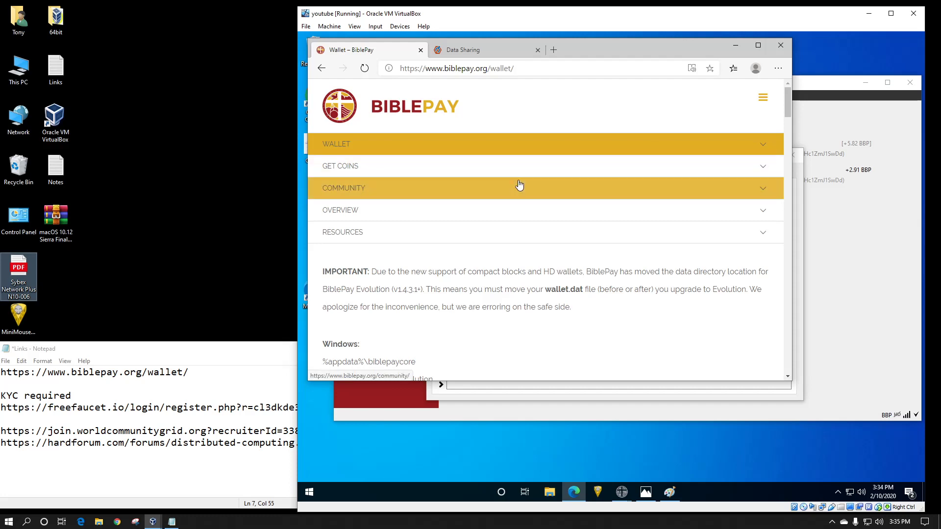
- Open the BiblePay PODC Faucet page through Get Coins, Faucets and the web.biblepay.org link
{"action": "left_click", "coordinate": [477, 170]}
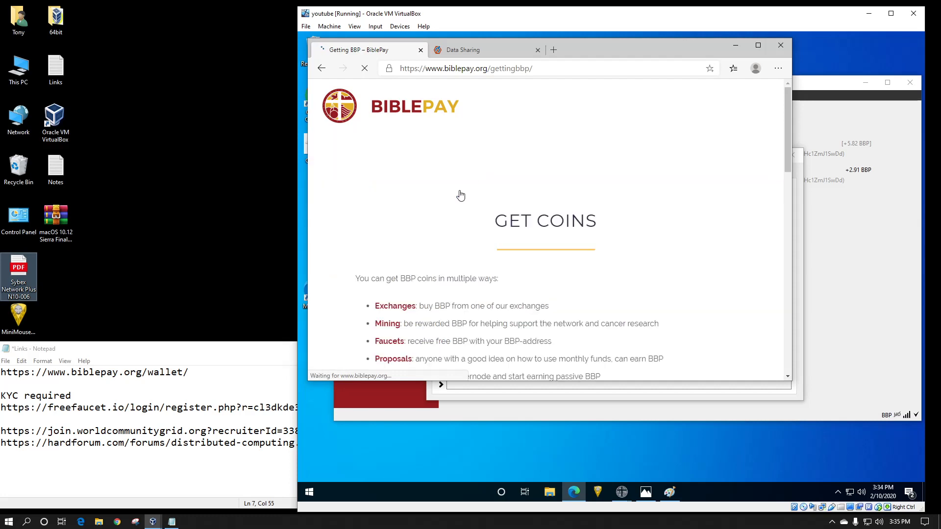
{"action": "scroll", "coordinate": [458, 249], "scroll_direction": "down", "scroll_amount": 3}
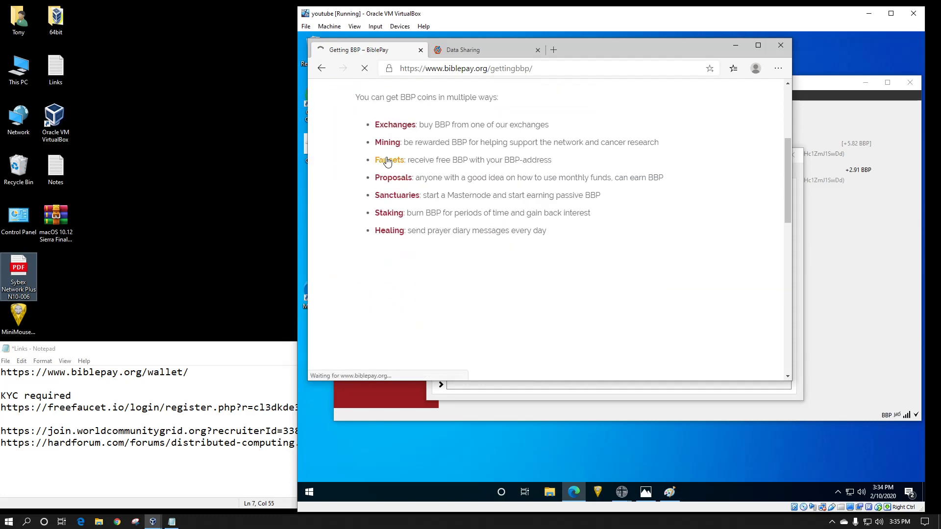
{"action": "left_click", "coordinate": [388, 160]}
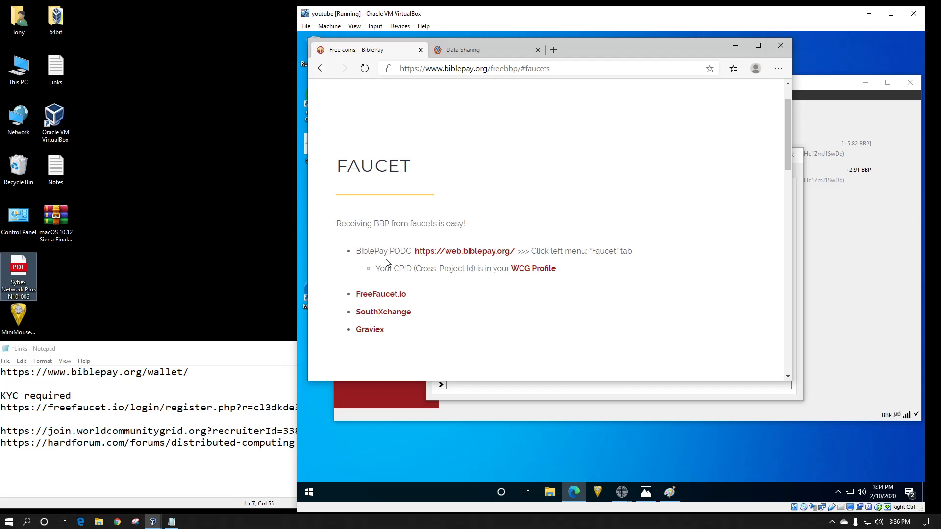
{"action": "left_click", "coordinate": [459, 254]}
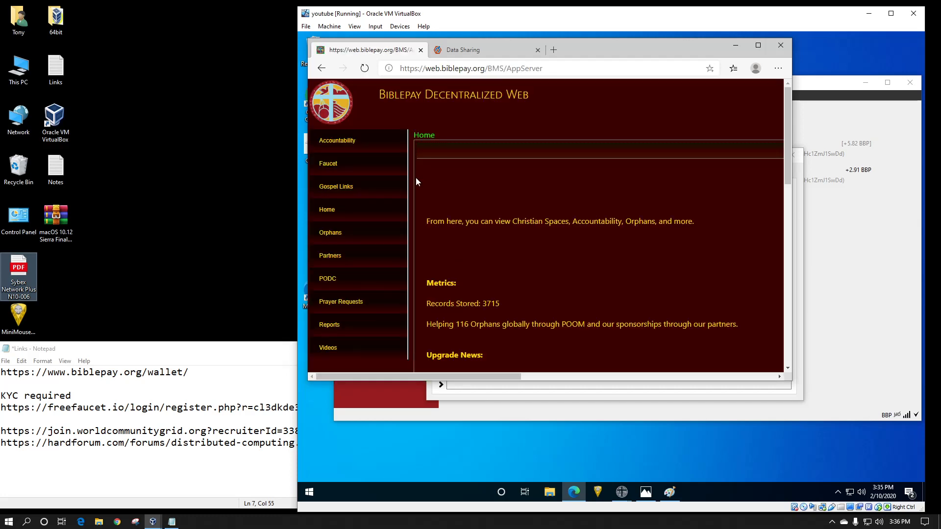
{"action": "left_click", "coordinate": [331, 164]}
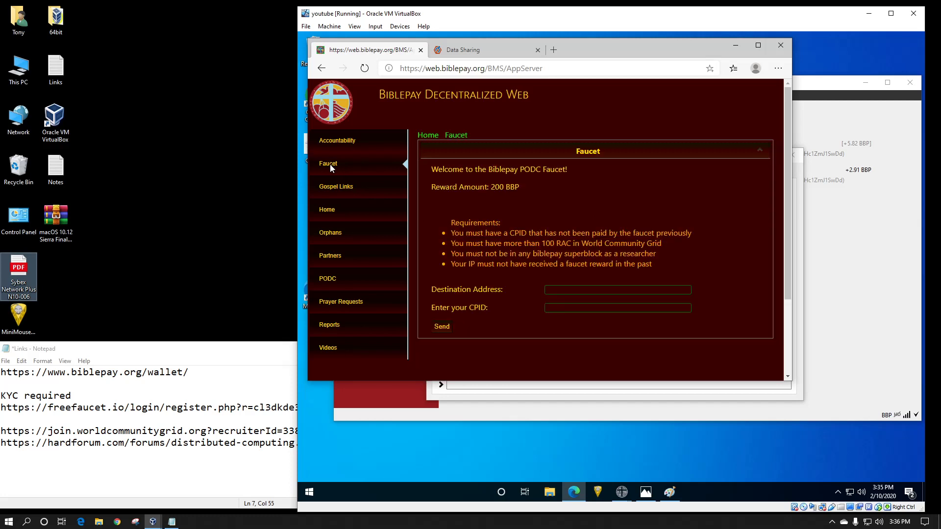
- Close the wallet's Tools window, open its receiving addresses and copy the unlabeled receiving address
{"action": "left_click", "coordinate": [564, 292]}
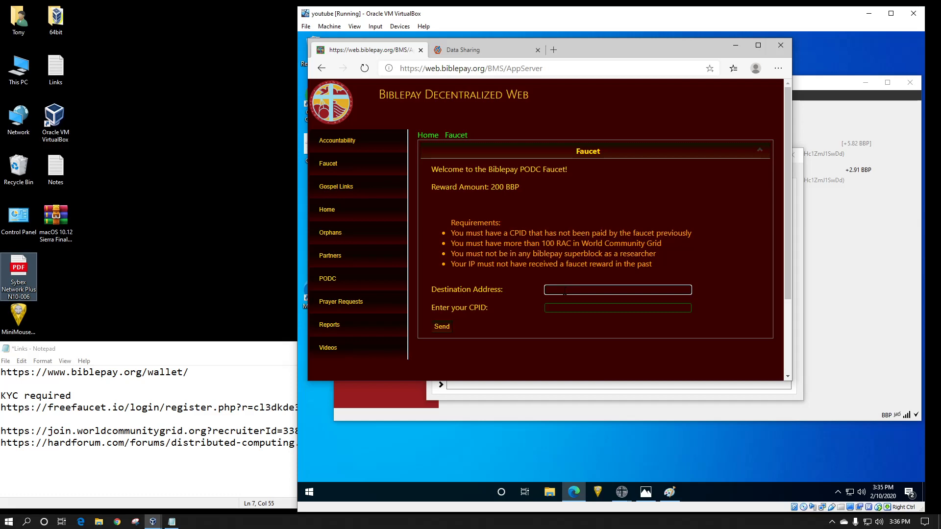
{"action": "left_click", "coordinate": [464, 396]}
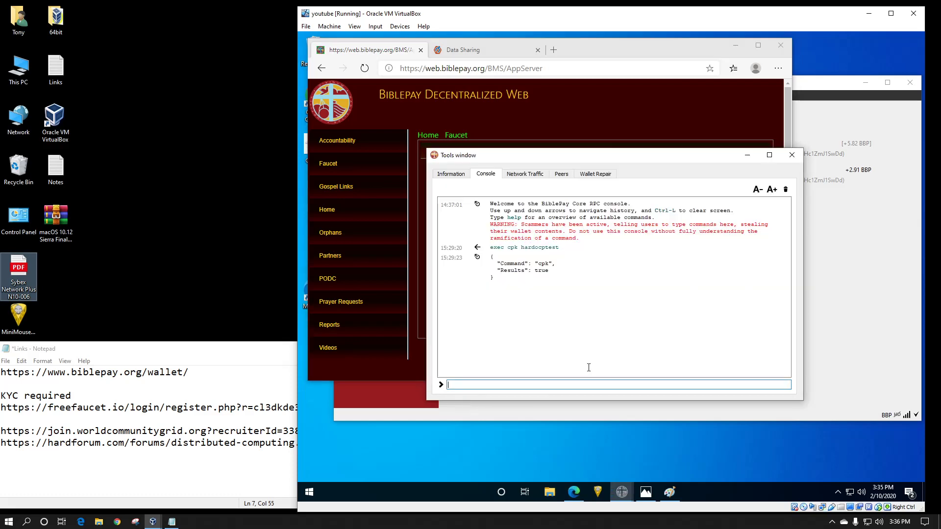
{"action": "left_click", "coordinate": [792, 156]}
{"action": "left_click", "coordinate": [507, 411]}
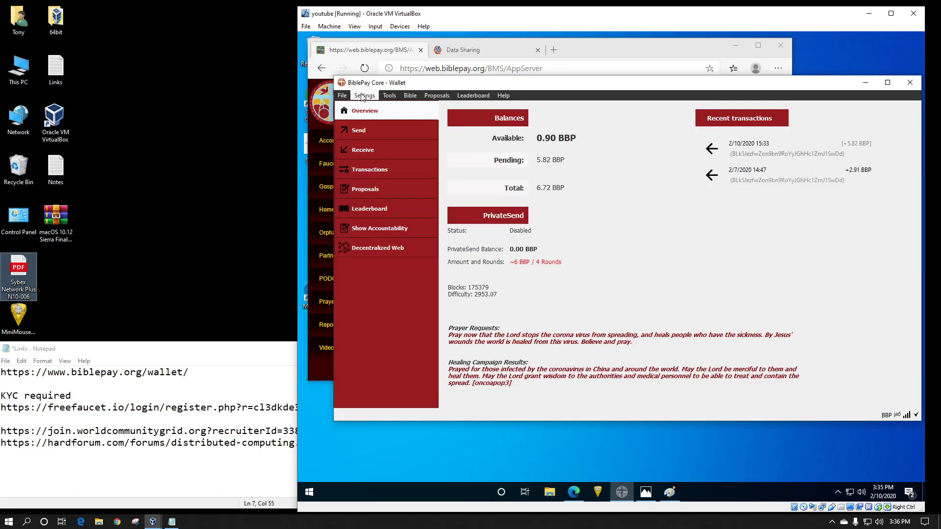
{"action": "left_click", "coordinate": [362, 96]}
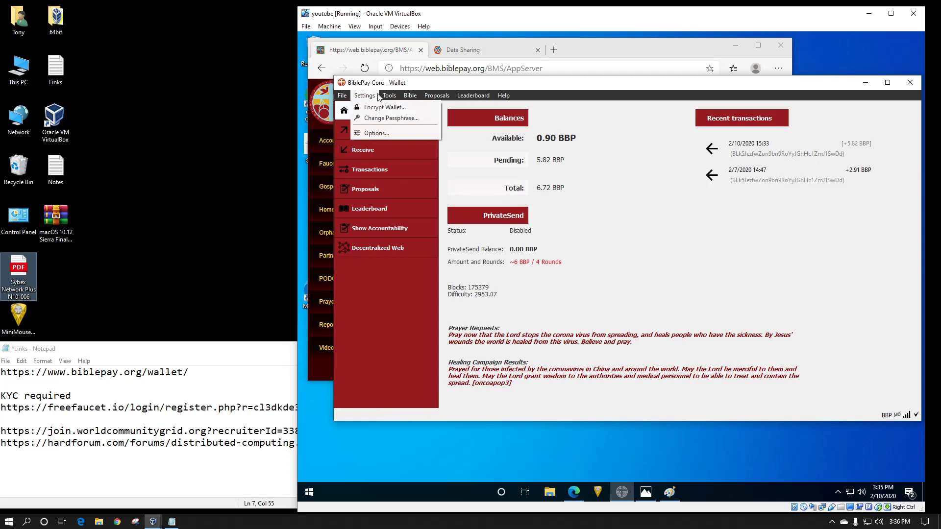
{"action": "mouse_move", "coordinate": [390, 97]}
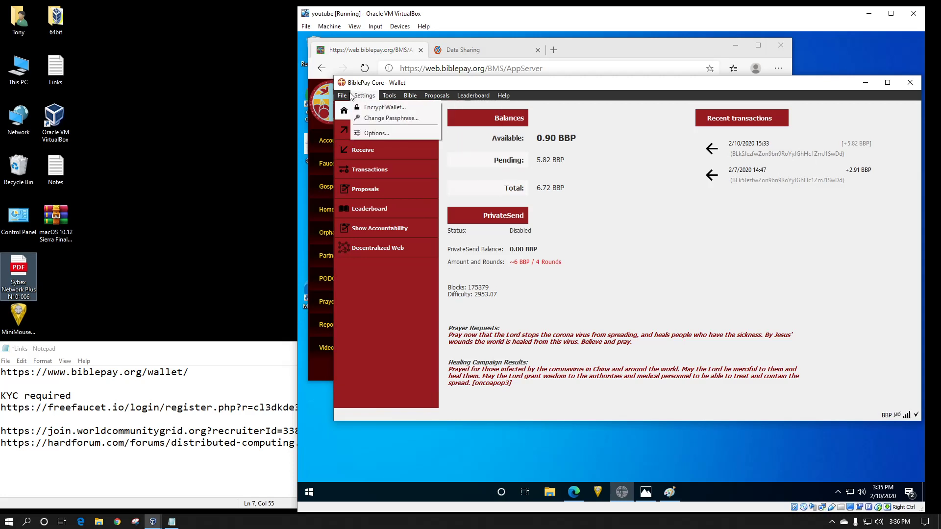
{"action": "mouse_move", "coordinate": [342, 96]}
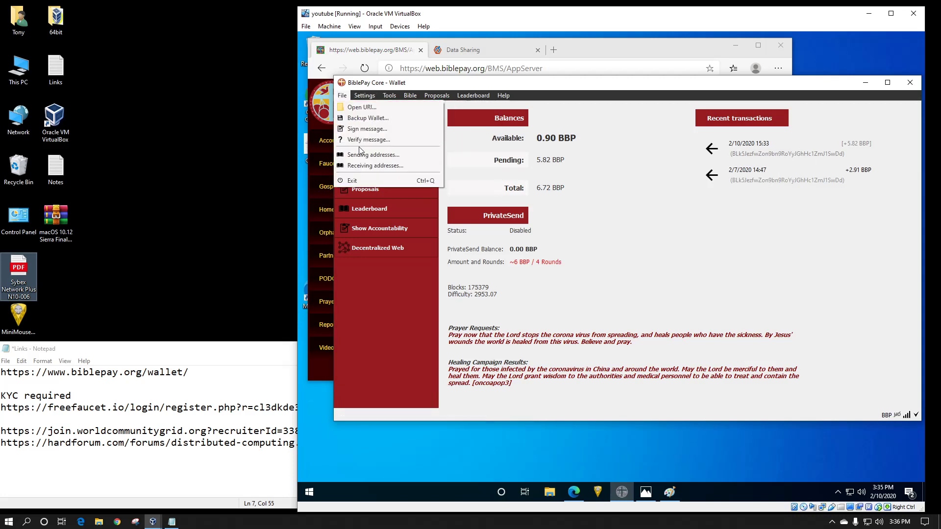
{"action": "left_click", "coordinate": [361, 166]}
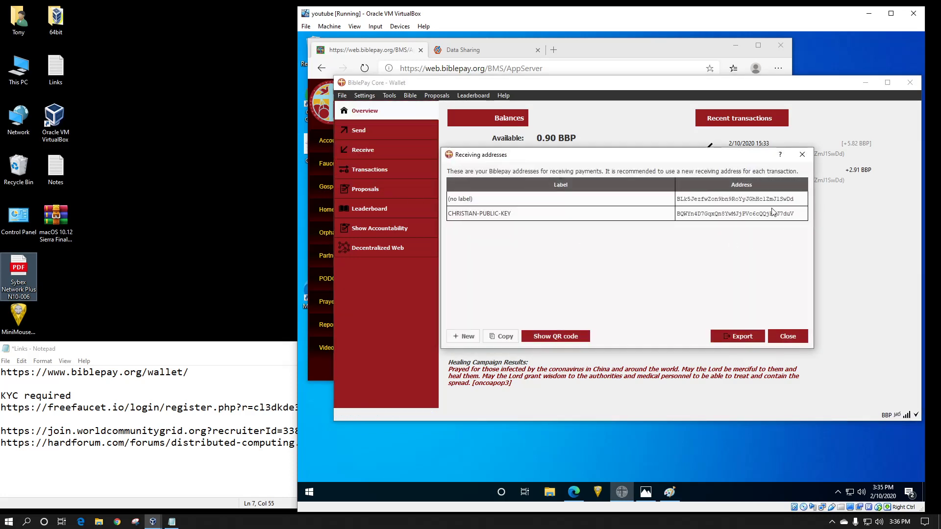
{"action": "left_click", "coordinate": [797, 200]}
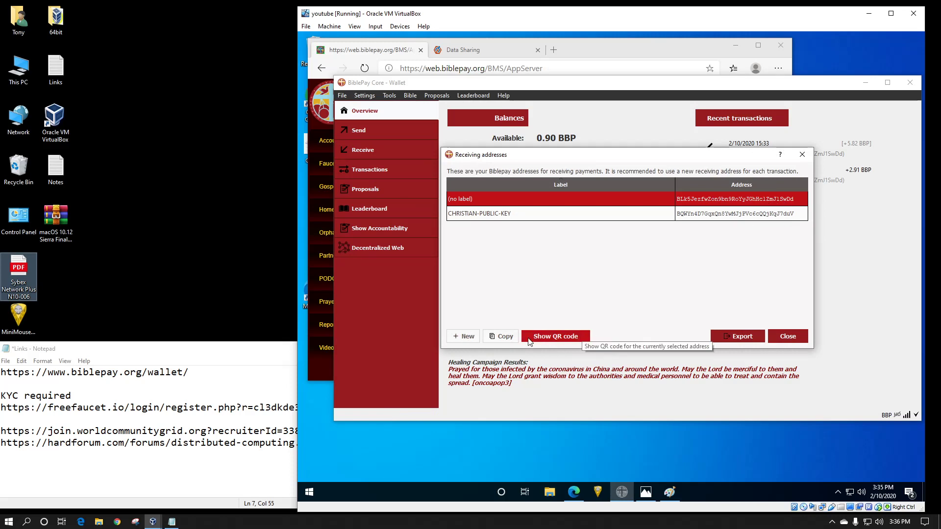
- Paste the receiving address into the faucet's Destination Address field
{"action": "left_click", "coordinate": [597, 49]}
{"action": "right_click", "coordinate": [594, 290]}
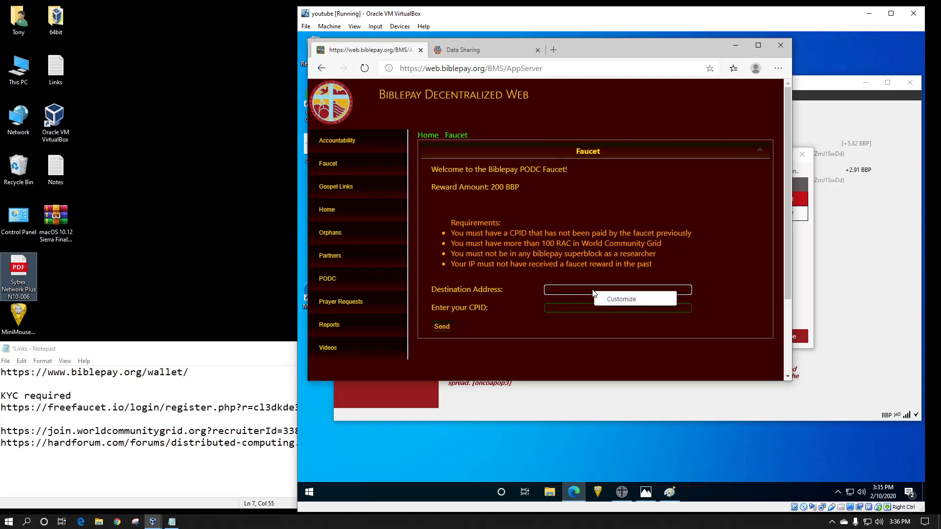
{"action": "left_click", "coordinate": [558, 289]}
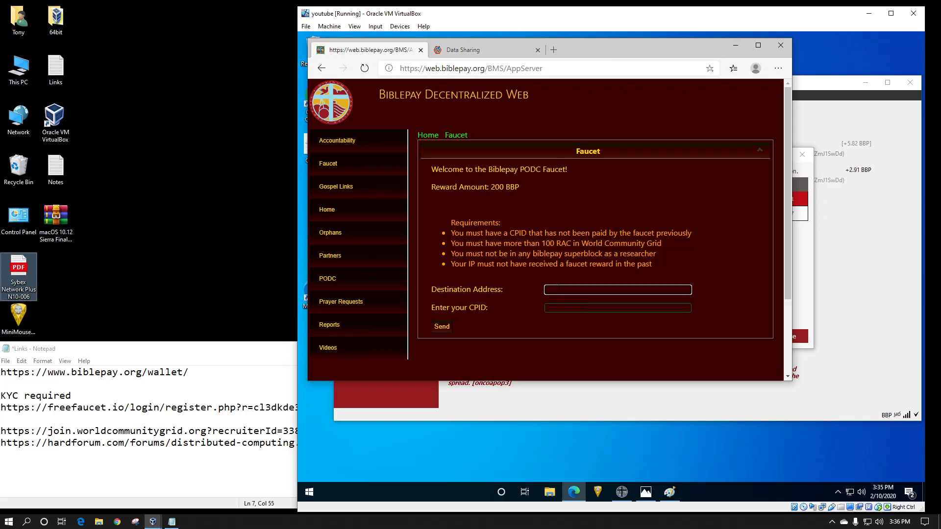
{"action": "key", "text": "ctrl+v"}
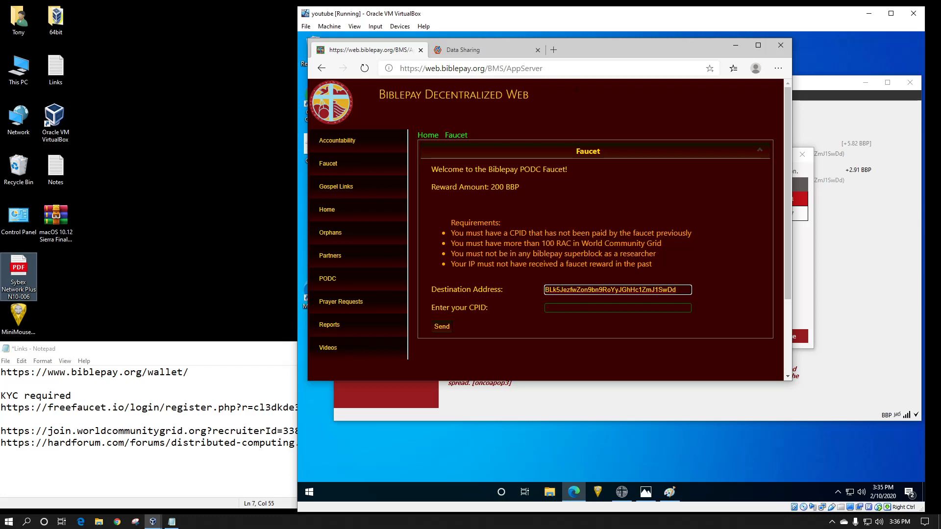
- Open the Capture screenshot in Paint and resize its window to read the account's Cross-Project Id
{"action": "left_click", "coordinate": [570, 309]}
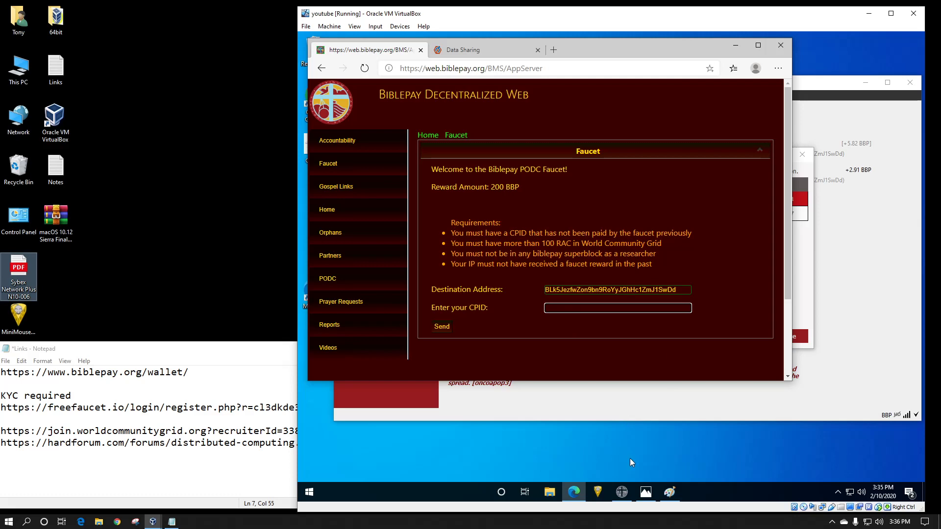
{"action": "left_click", "coordinate": [457, 53]}
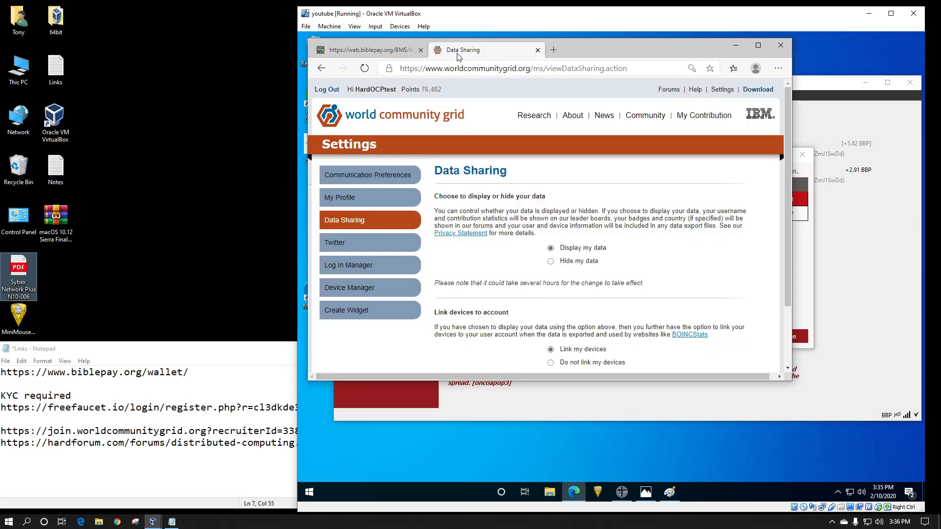
{"action": "left_click", "coordinate": [806, 312]}
{"action": "left_click", "coordinate": [676, 493]}
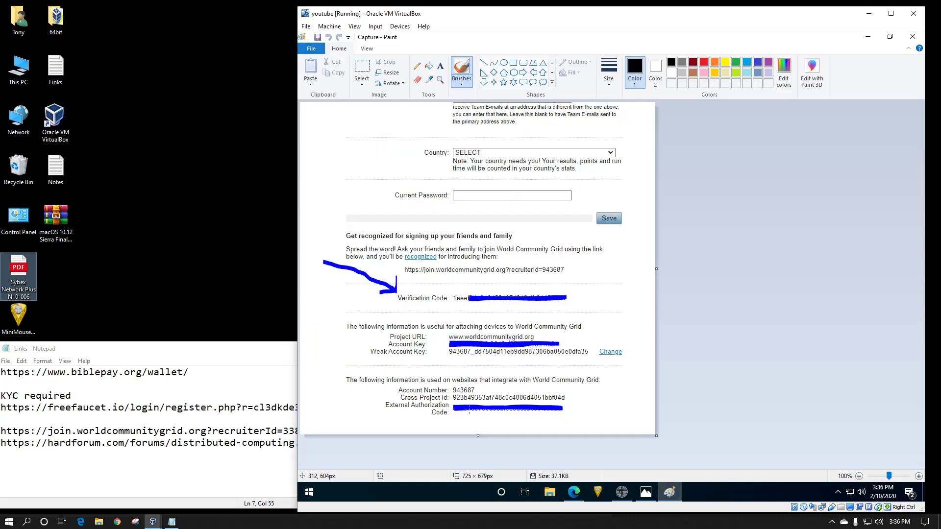
{"action": "left_click", "coordinate": [890, 36]}
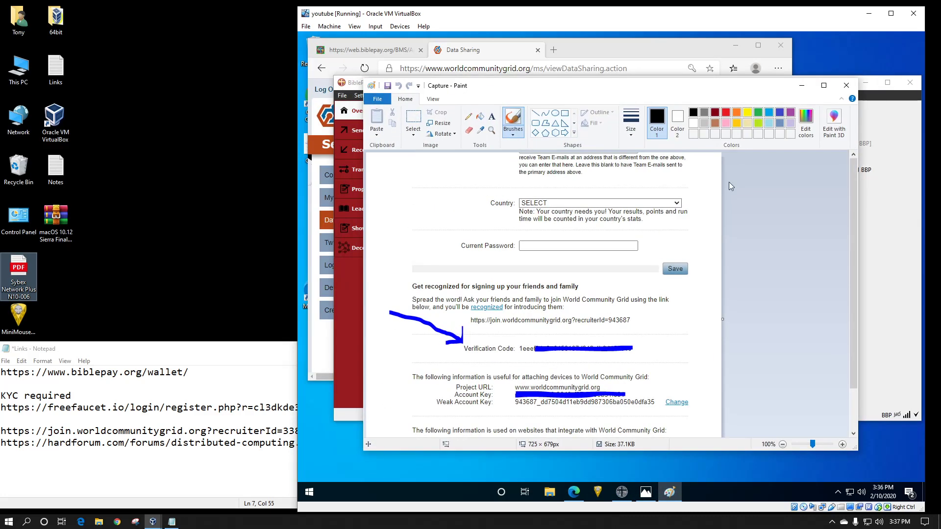
{"action": "left_click_drag", "start_coordinate": [692, 87], "coordinate": [763, 165]}
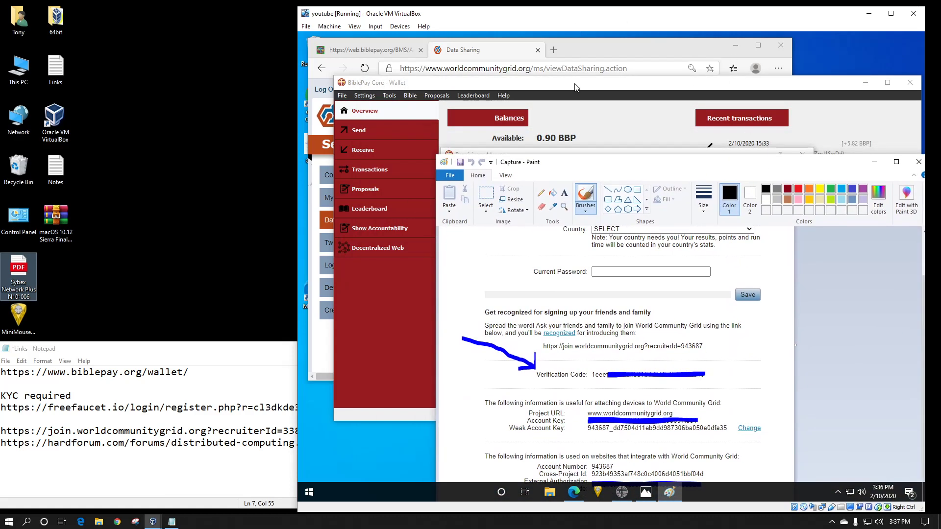
- Close the wallet's Receiving addresses dialog and return to the faucet tab in the browser
{"action": "left_click", "coordinate": [578, 84]}
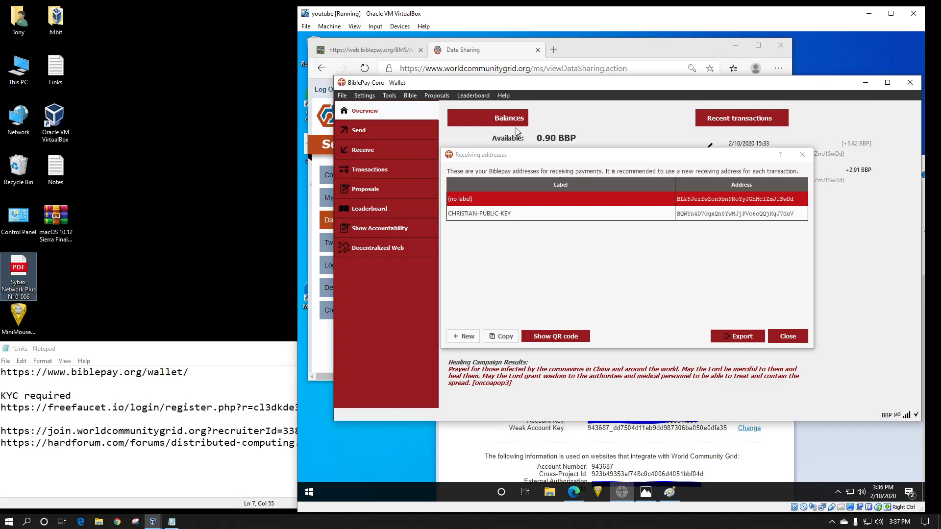
{"action": "left_click", "coordinate": [802, 157]}
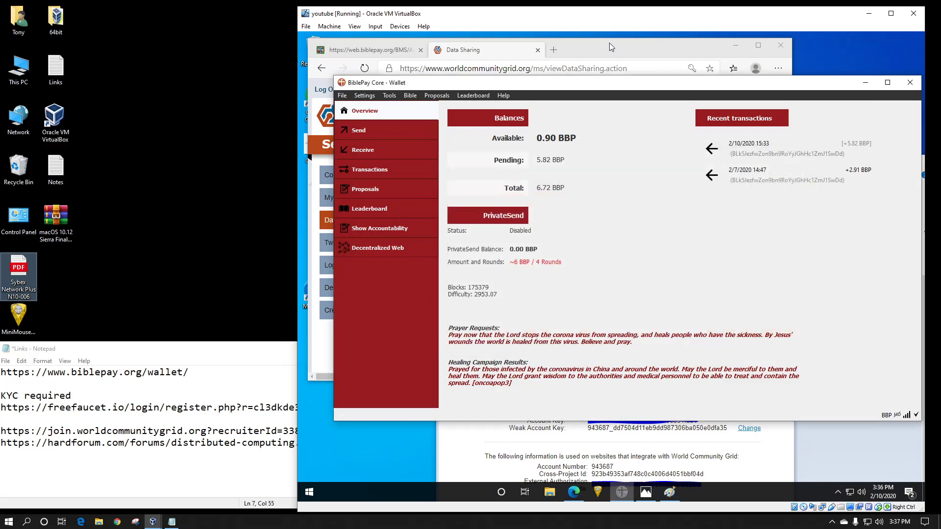
{"action": "left_click", "coordinate": [496, 49]}
{"action": "left_click", "coordinate": [376, 49]}
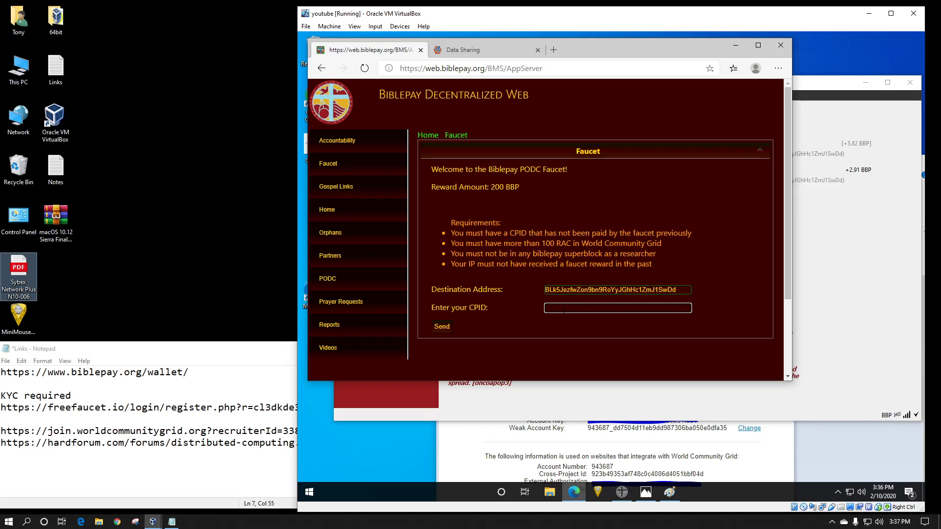
- Enter the account's Cross-Project Id into the faucet's Enter your CPID field
{"action": "type", "text": "923b49"}
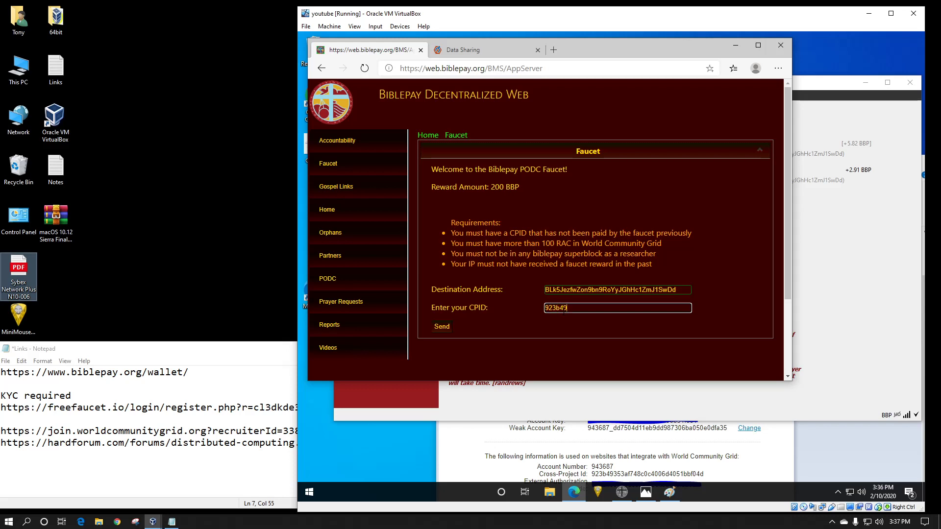
{"action": "type", "text": "353af748c0c4006d"}
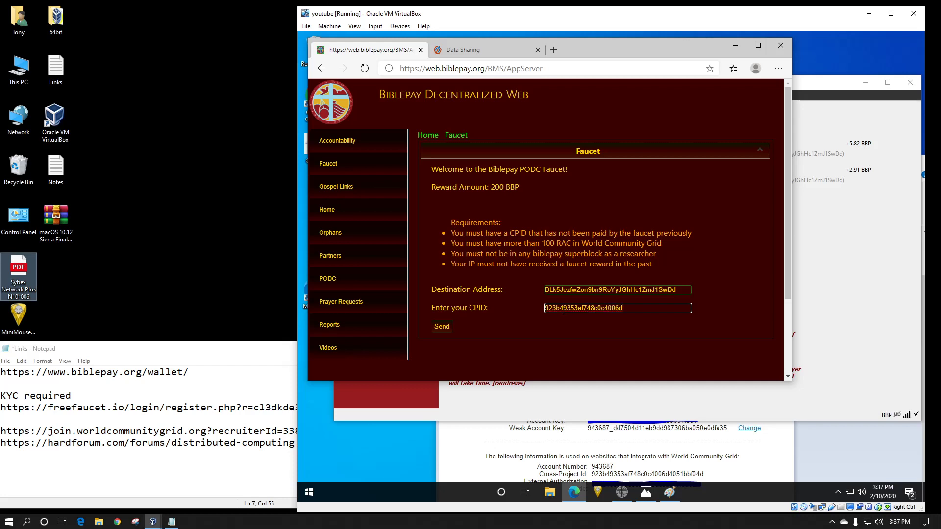
{"action": "type", "text": "4051bbf04d"}
- Review the wallet's receiving addresses, selecting the CHRISTIAN-PUBLIC-KEY entry before closing the list
{"action": "scroll", "coordinate": [546, 245], "scroll_direction": "down", "scroll_amount": 1}
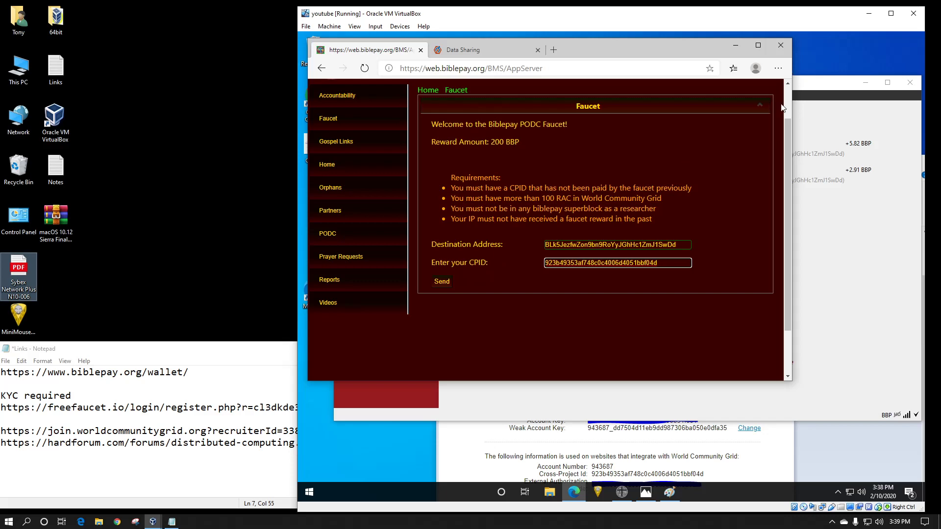
{"action": "left_click", "coordinate": [736, 46]}
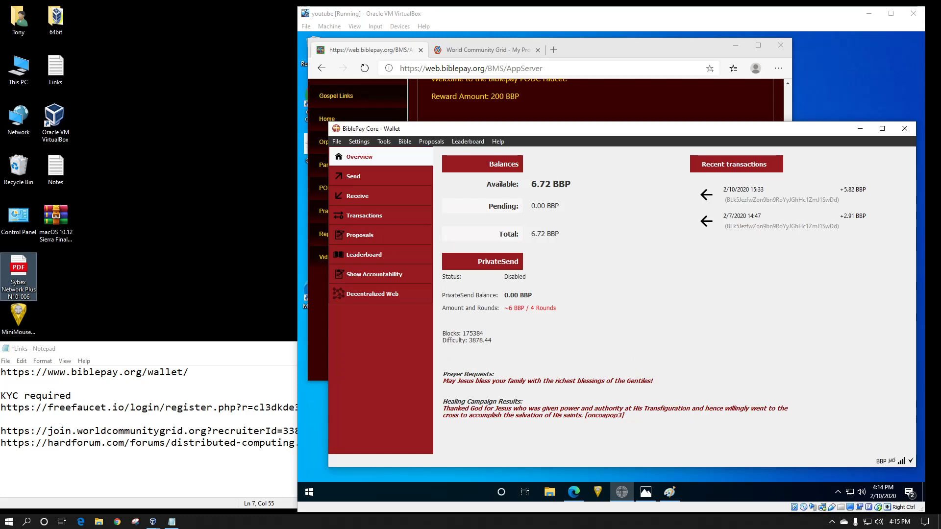
{"action": "left_click", "coordinate": [590, 49]}
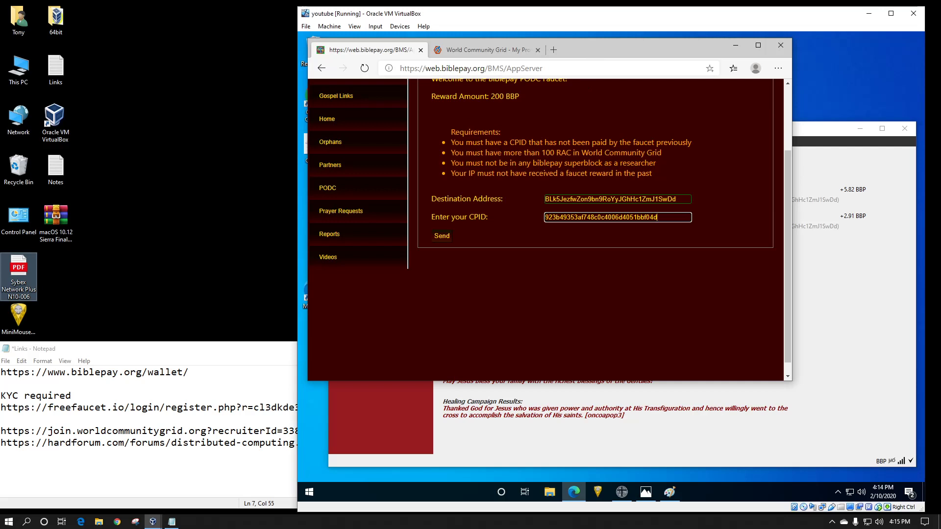
{"action": "scroll", "coordinate": [486, 189], "scroll_direction": "up", "scroll_amount": 1}
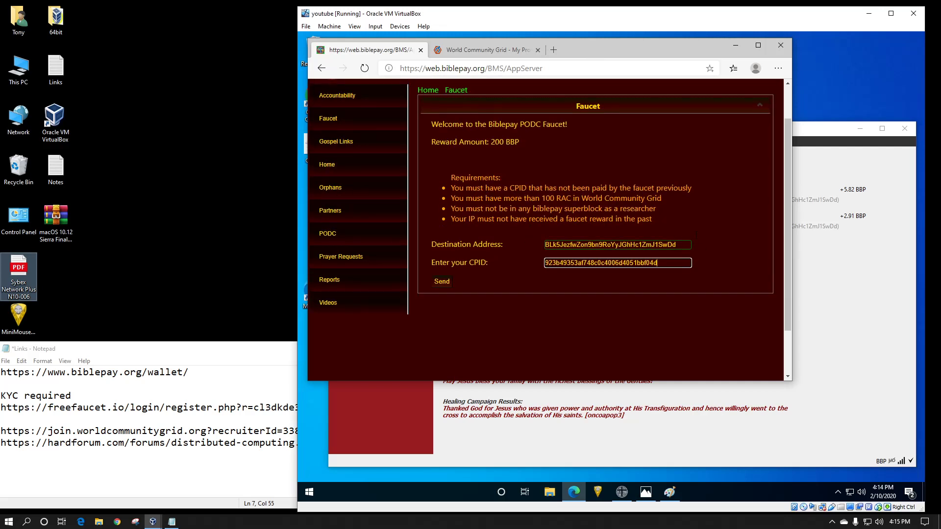
{"action": "left_click", "coordinate": [792, 133]}
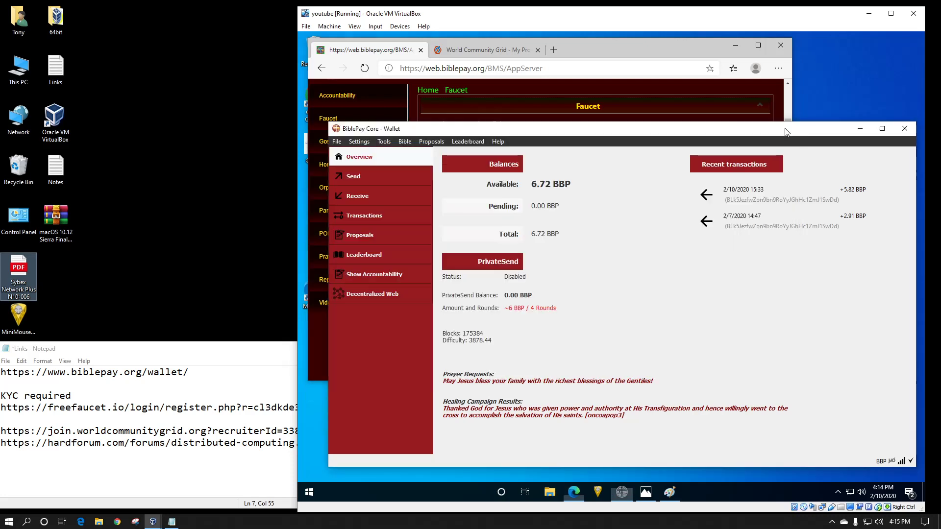
{"action": "left_click", "coordinate": [387, 142]}
{"action": "mouse_move", "coordinate": [339, 142]}
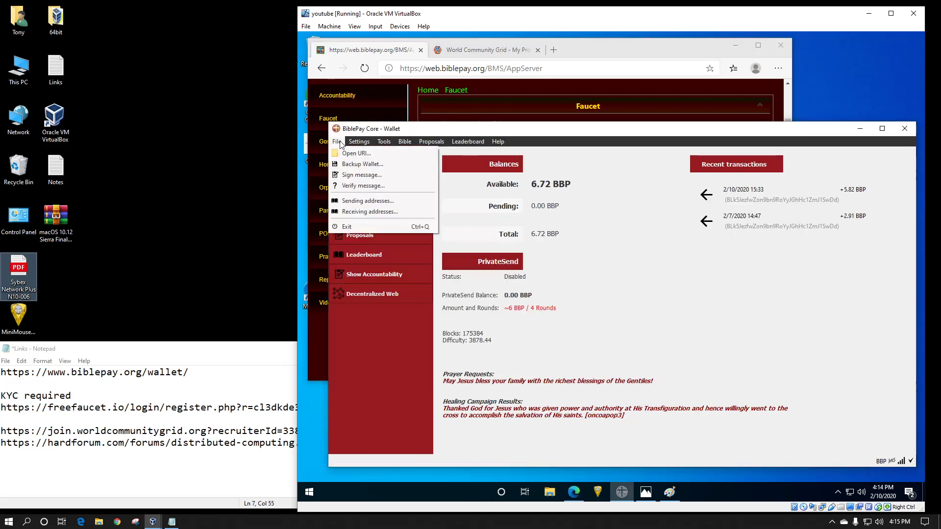
{"action": "left_click", "coordinate": [368, 211]}
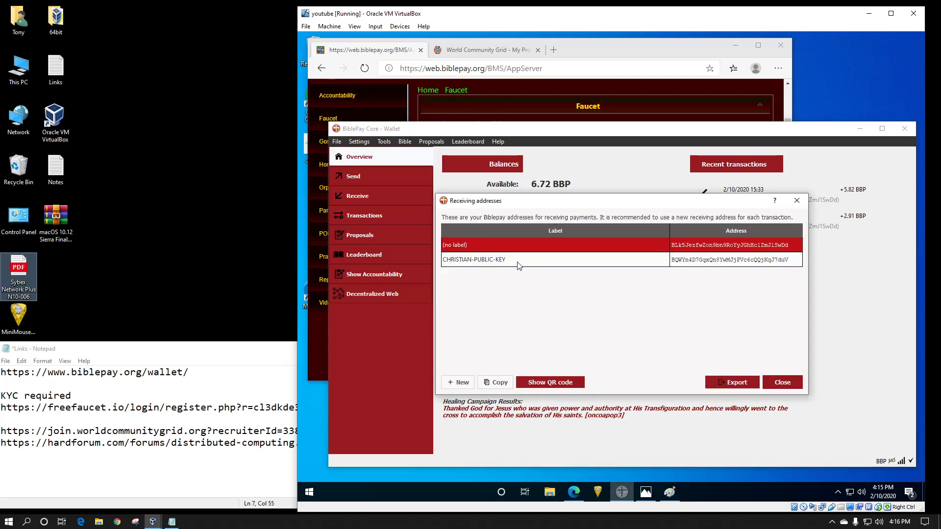
{"action": "left_click", "coordinate": [791, 264]}
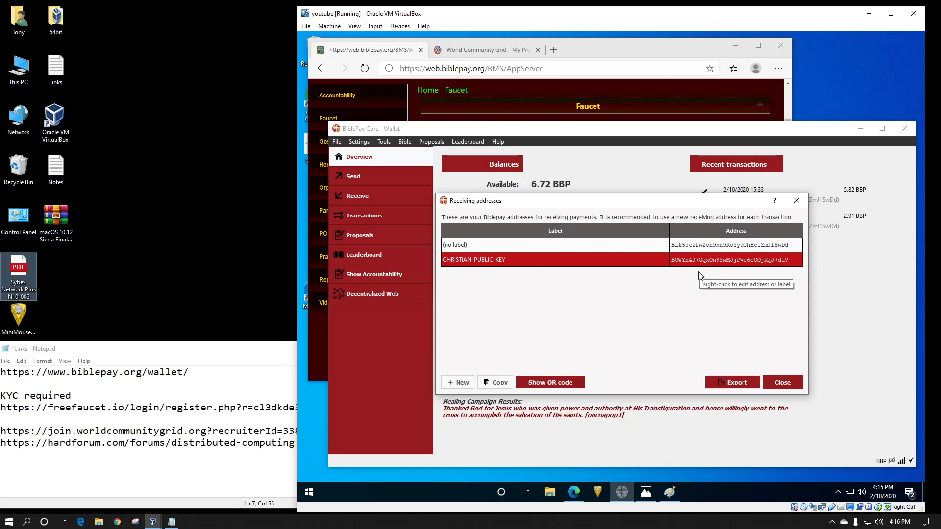
{"action": "left_click", "coordinate": [783, 382]}
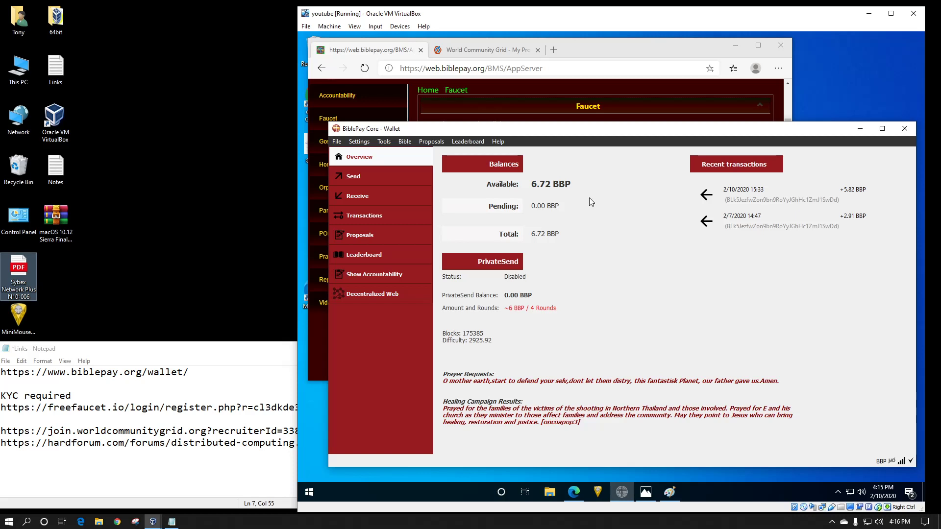
- Open the wallet's debug console and enter the command exec associate HardOCPtest
{"action": "mouse_move", "coordinate": [588, 205]}
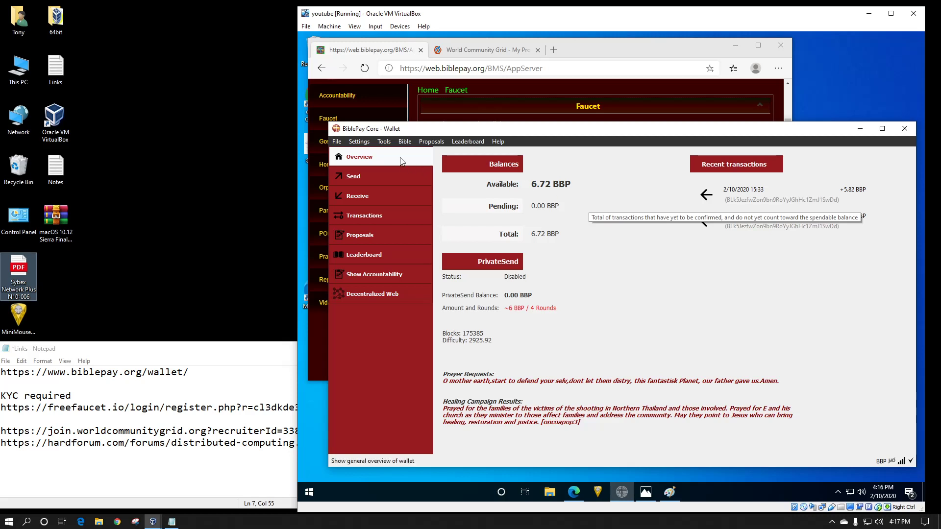
{"action": "left_click", "coordinate": [384, 142]}
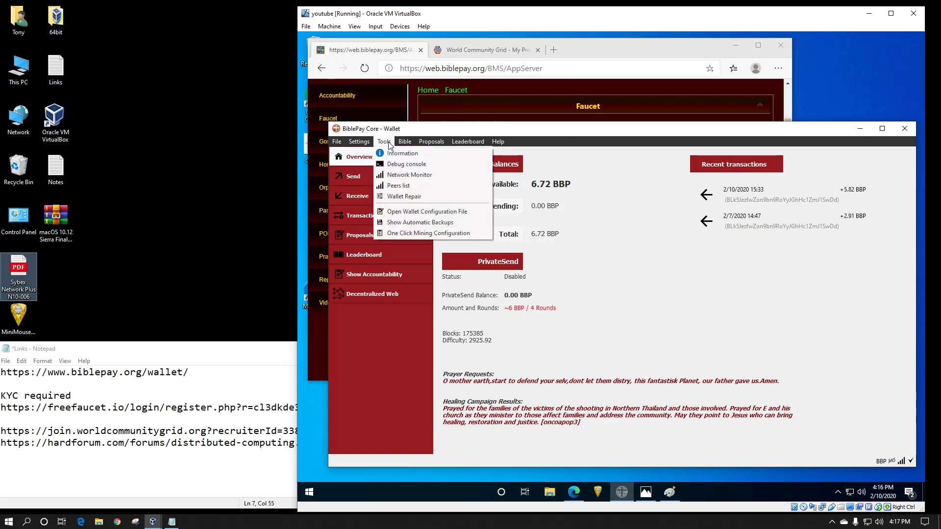
{"action": "left_click", "coordinate": [402, 165]}
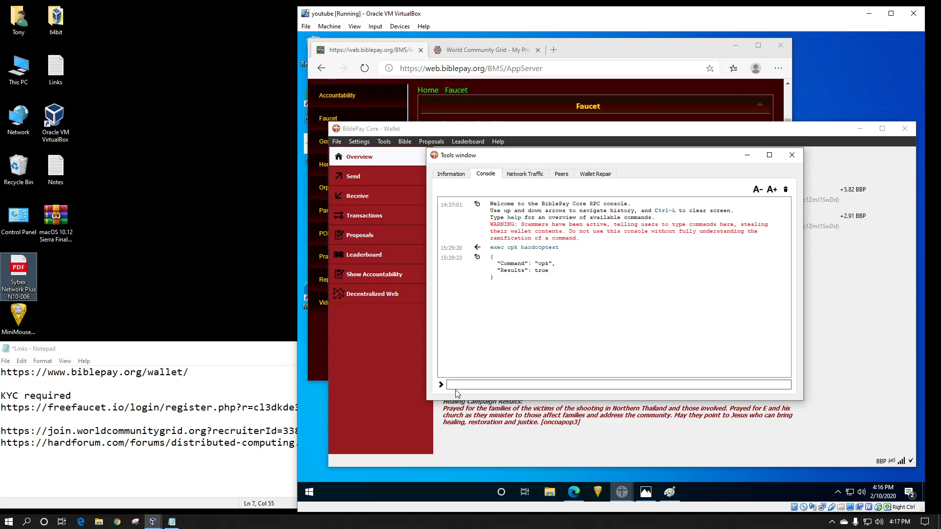
{"action": "type", "text": "exe"}
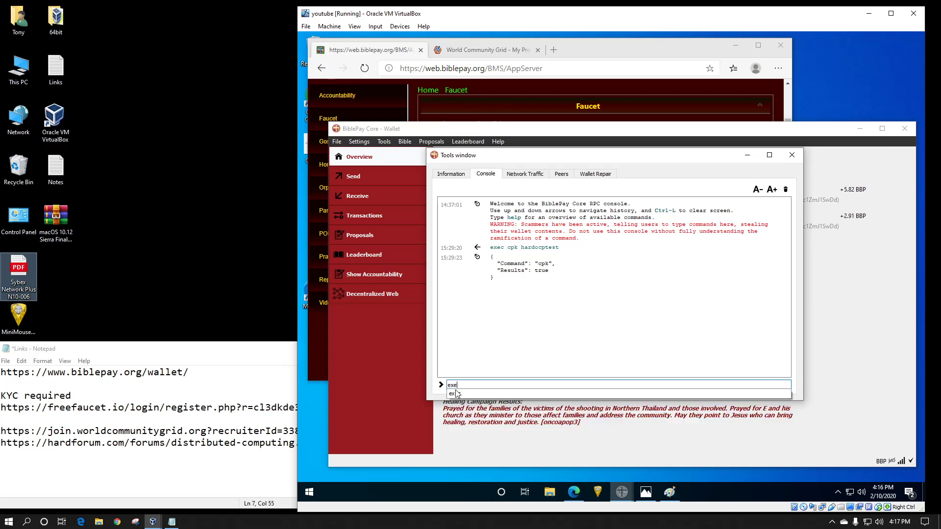
{"action": "type", "text": "c "}
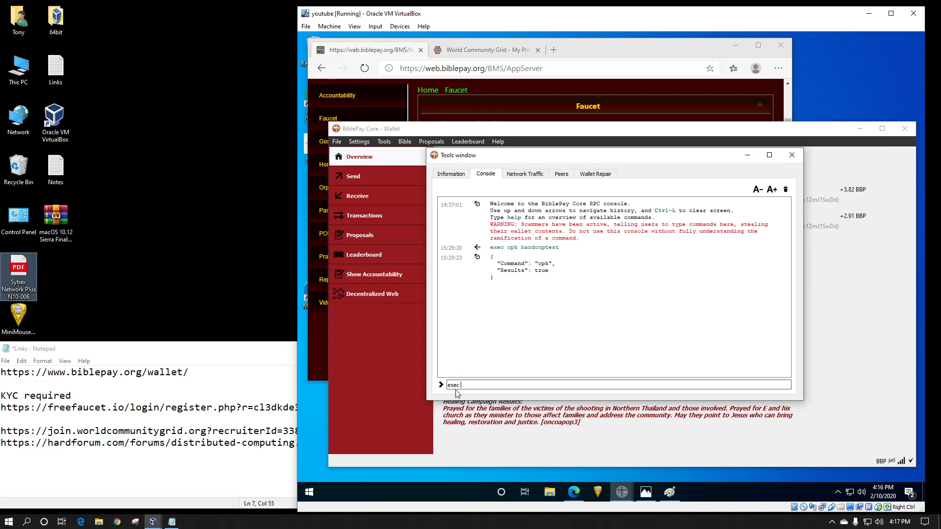
{"action": "type", "text": "associate"}
{"action": "type", "text": "docptest"}
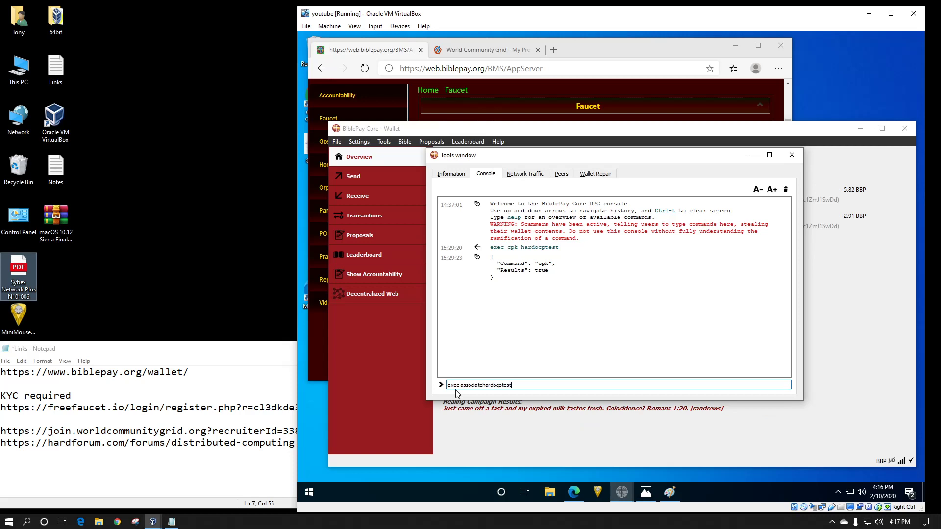
{"action": "key", "text": "BackSpace"}
{"action": "key", "text": "BackSpace"}
{"action": "key", "text": "BackSpace"}
{"action": "key", "text": "BackSpace"}
{"action": "key", "text": "BackSpace"}
{"action": "key", "text": "BackSpace"}
{"action": "key", "text": "BackSpace"}
{"action": "key", "text": "BackSpace"}
{"action": "key", "text": "BackSpace"}
{"action": "type", "text": "HardOCPte"}
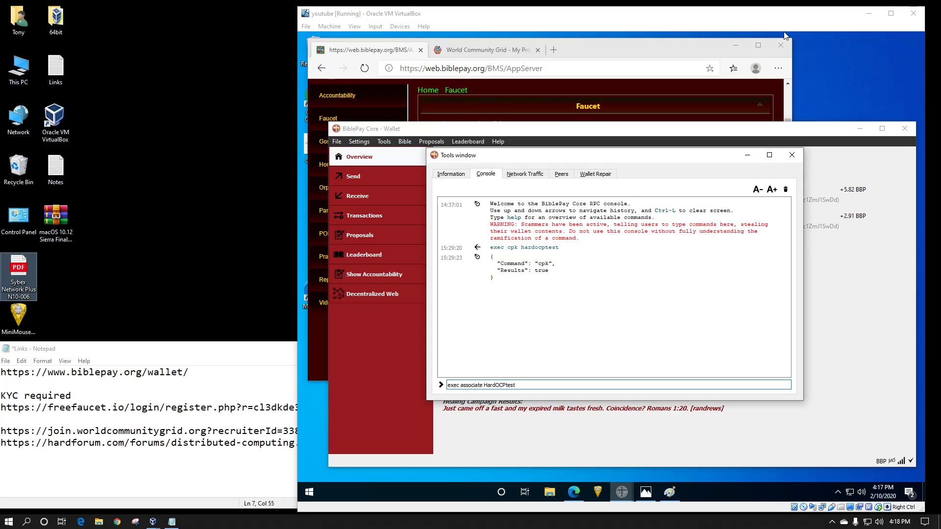
- Open the wallet's Leaderboard and scroll down to the account's nickname and points entries
{"action": "left_click_drag", "start_coordinate": [721, 16], "coordinate": [940, 39]}
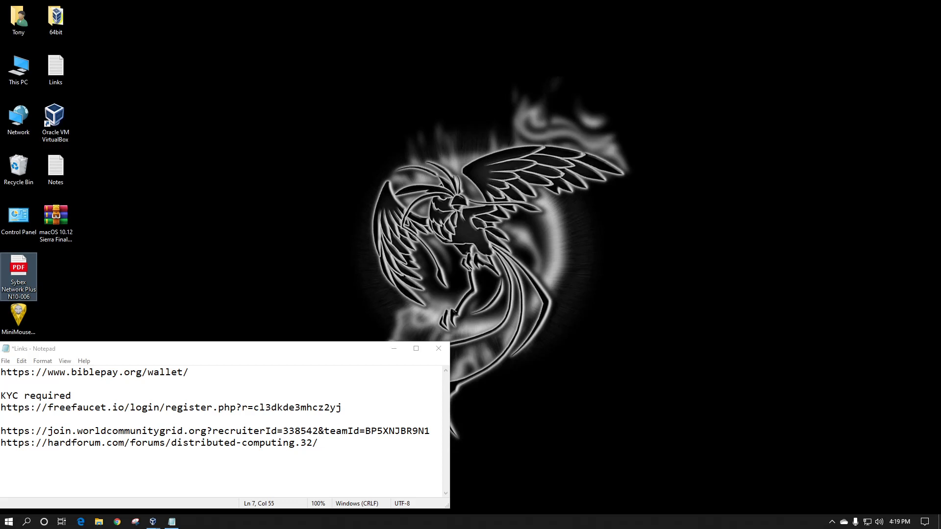
{"action": "left_click_drag", "start_coordinate": [940, 42], "coordinate": [749, 19]}
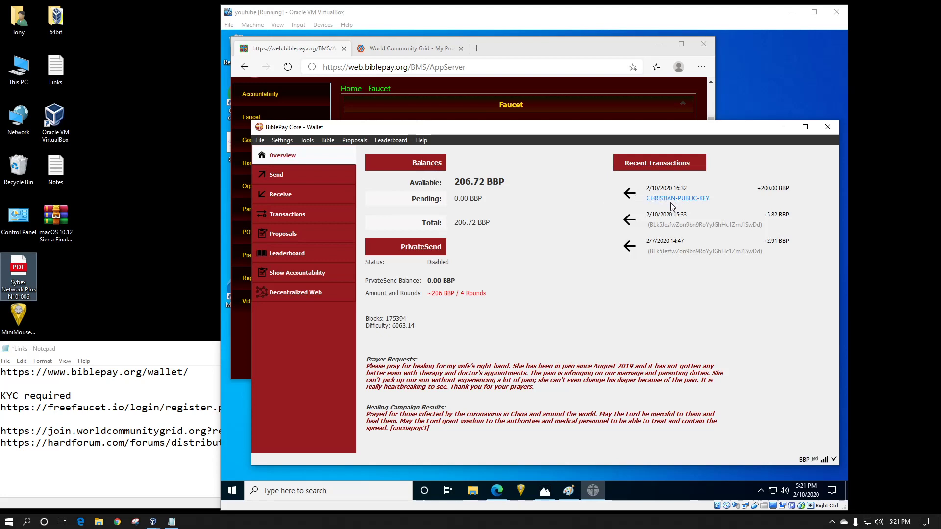
{"action": "mouse_move", "coordinate": [707, 205]}
{"action": "left_click", "coordinate": [303, 254]}
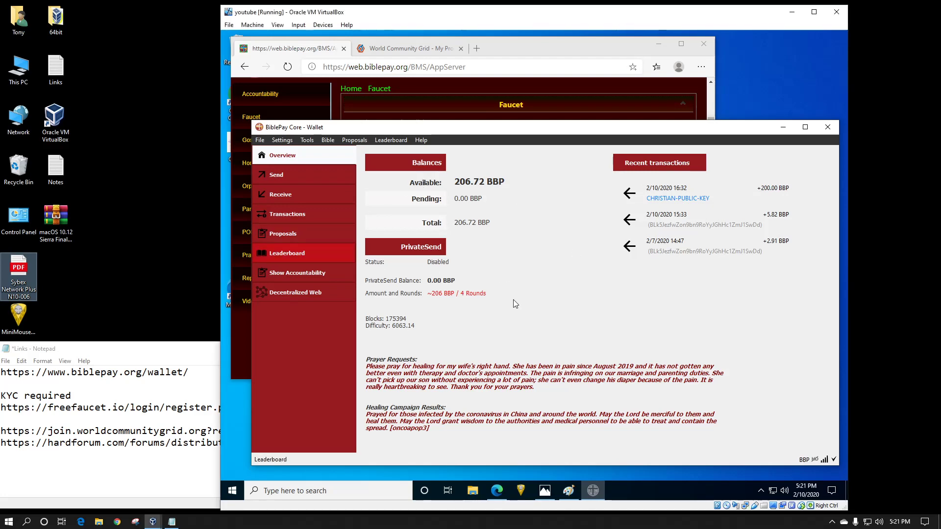
{"action": "scroll", "coordinate": [529, 363], "scroll_direction": "down", "scroll_amount": 5}
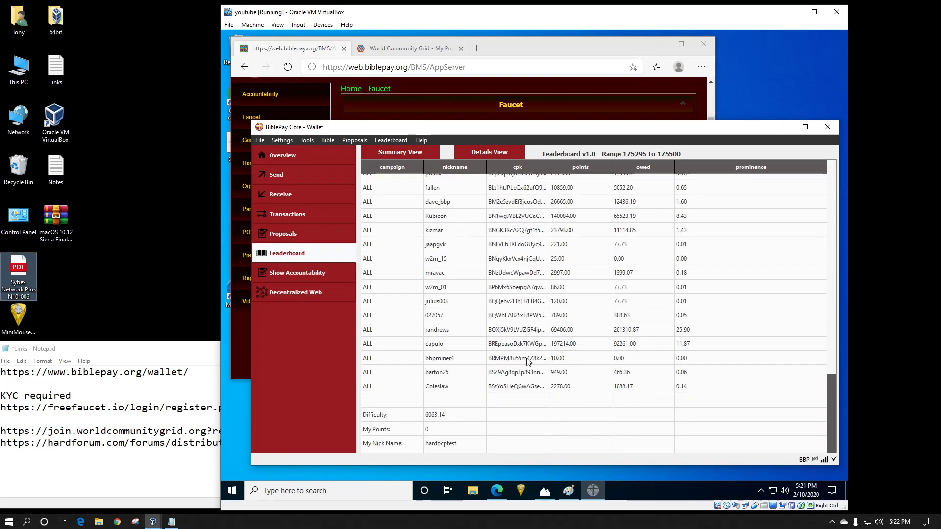